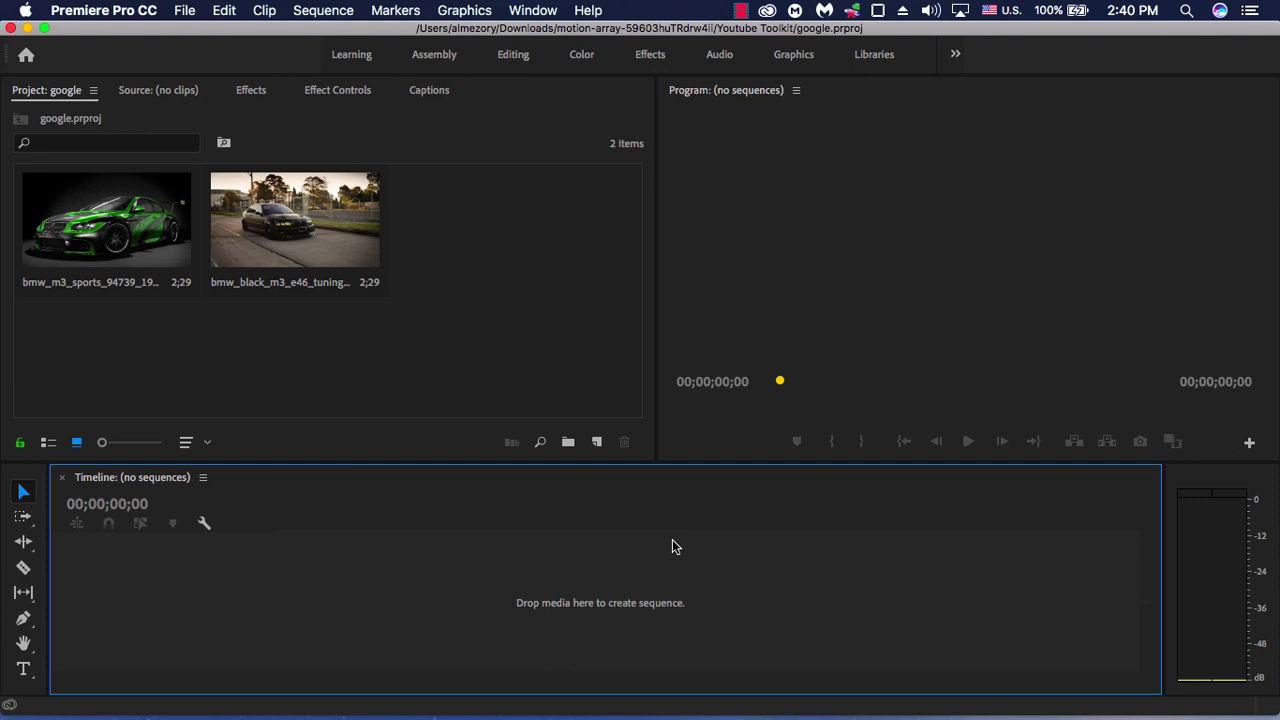
Step: Create a sequence from both BMW images and fit the whole sequence in the timeline
{"action": "left_click", "coordinate": [356, 328]}
{"action": "key", "text": "cmd+a"}
{"action": "left_click_drag", "start_coordinate": [252, 230], "coordinate": [472, 557]}
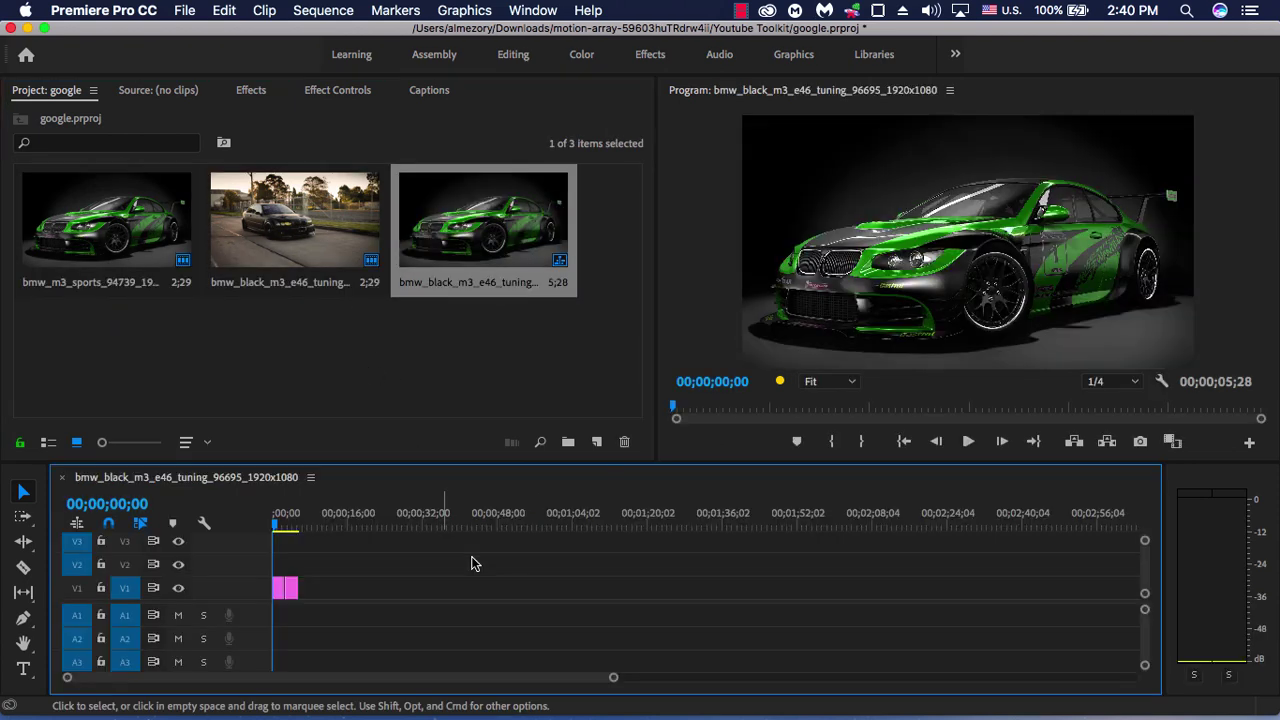
{"action": "key", "text": "backslash"}
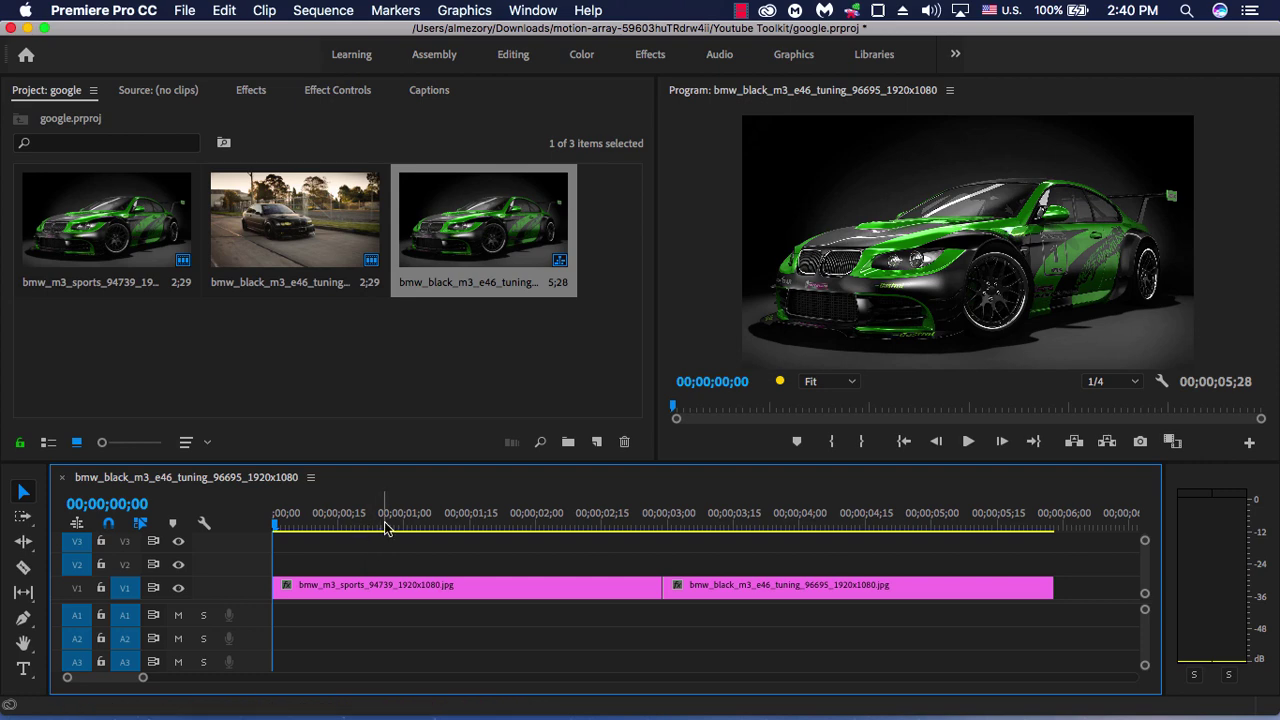
{"action": "left_click", "coordinate": [78, 522]}
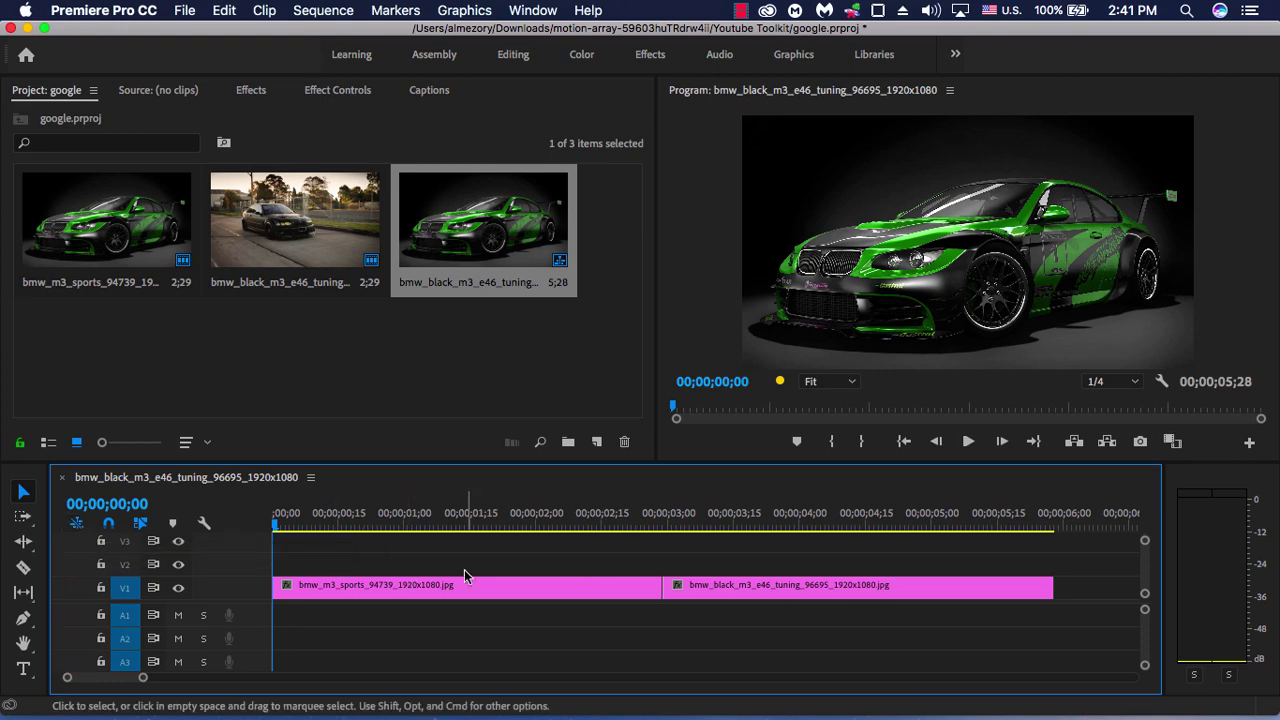
{"action": "left_click", "coordinate": [78, 522]}
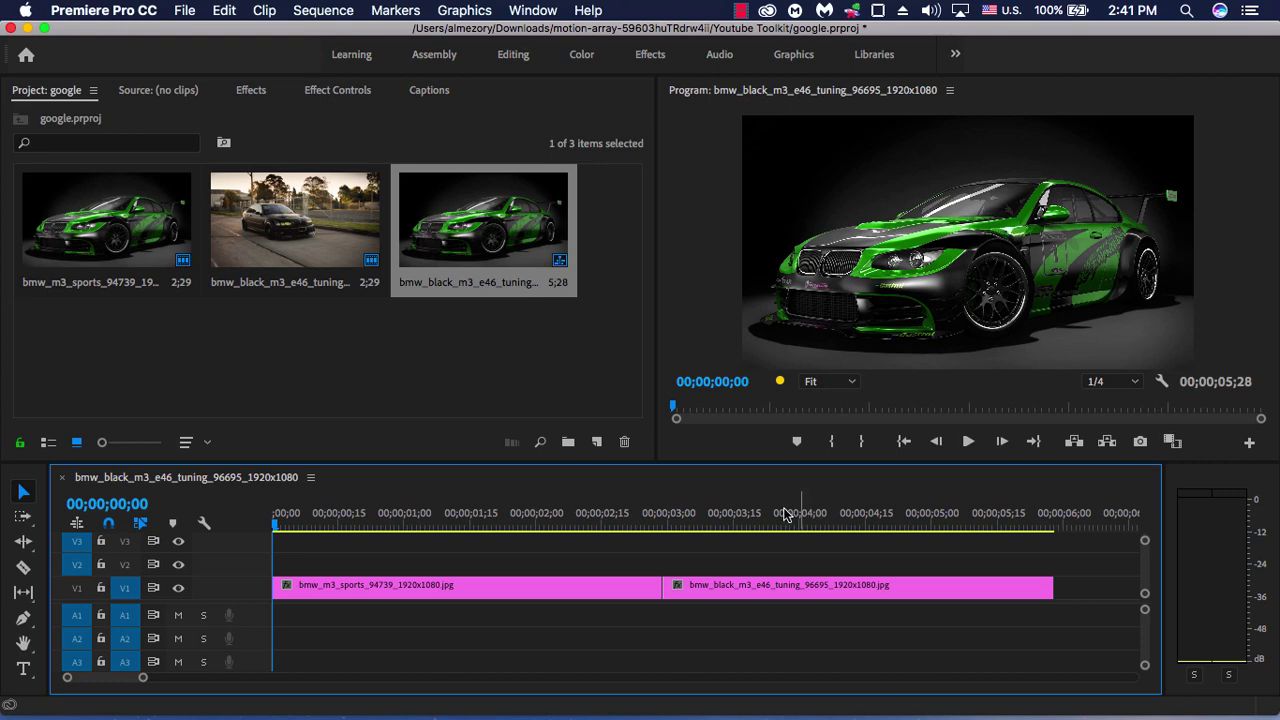
{"action": "left_click", "coordinate": [131, 588]}
{"action": "left_click", "coordinate": [78, 588]}
{"action": "left_click", "coordinate": [78, 588]}
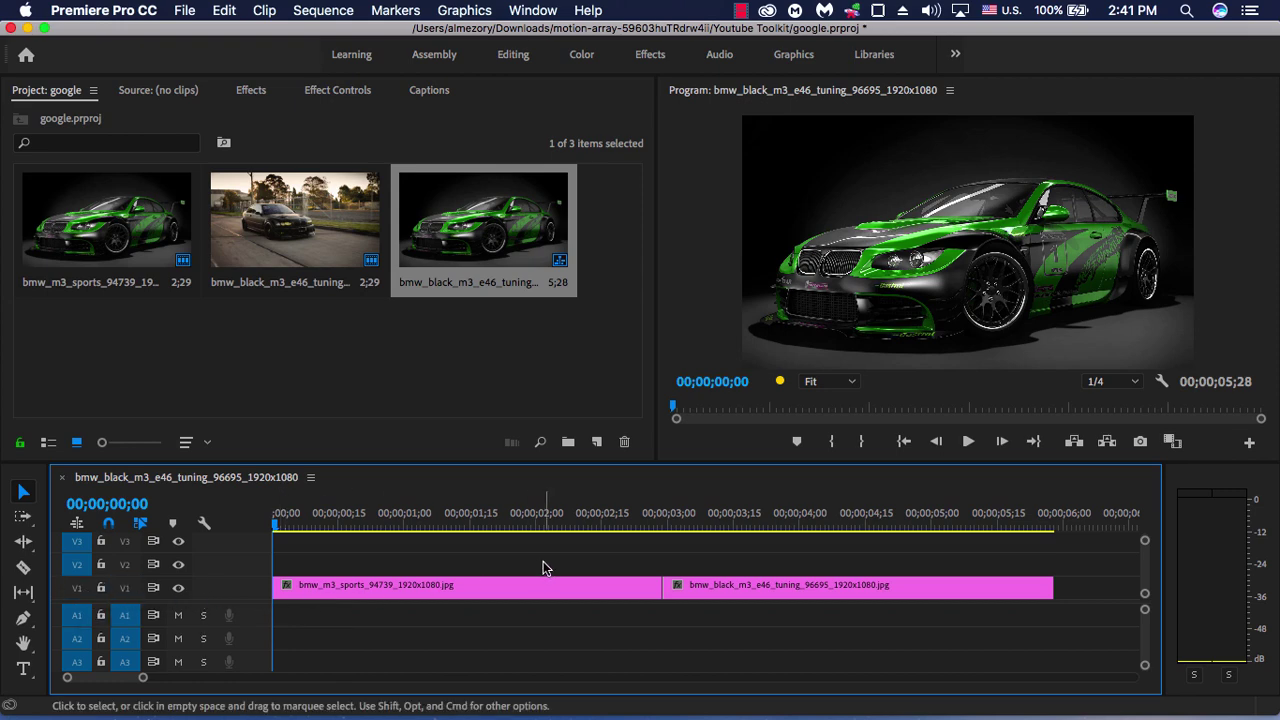
{"action": "left_click_drag", "start_coordinate": [586, 517], "coordinate": [617, 521]}
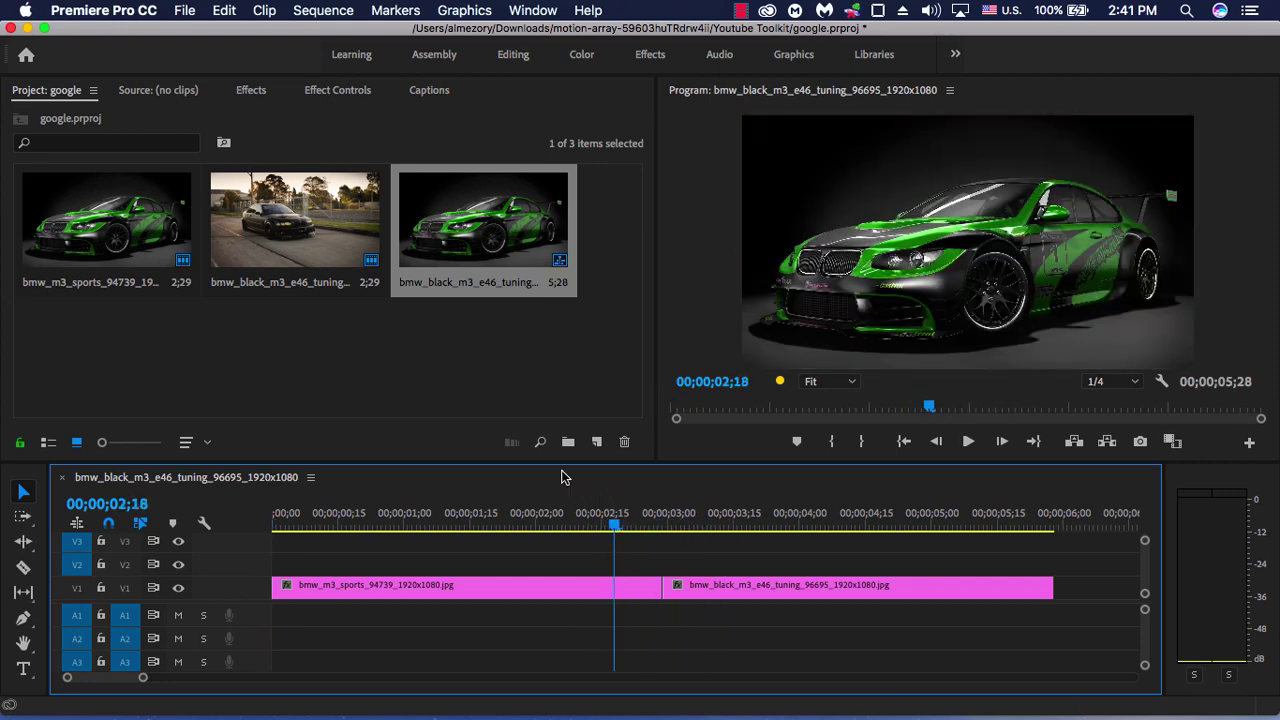
Step: Import the entire project Transitions - FullHD - 1920x1080.prproj from the 840_transitions_premiere folder on the Desktop
{"action": "double_click", "coordinate": [494, 369]}
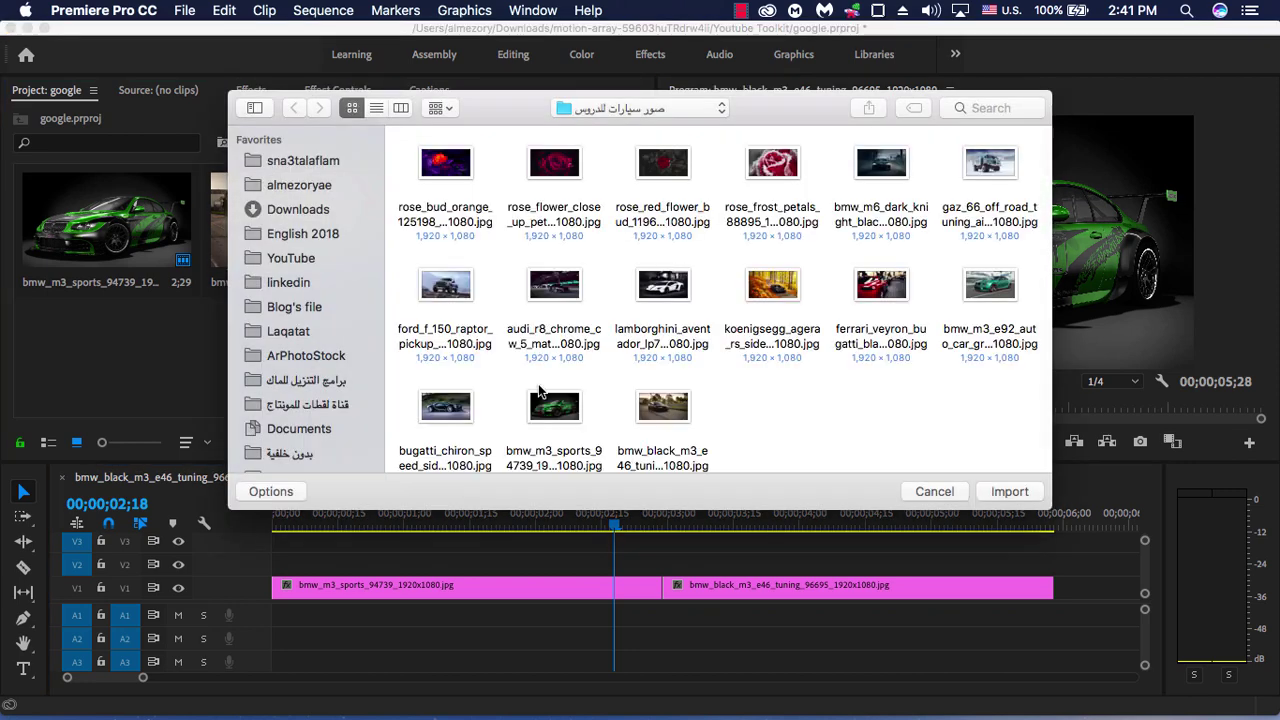
{"action": "scroll", "coordinate": [362, 349], "scroll_direction": "down", "scroll_amount": 2}
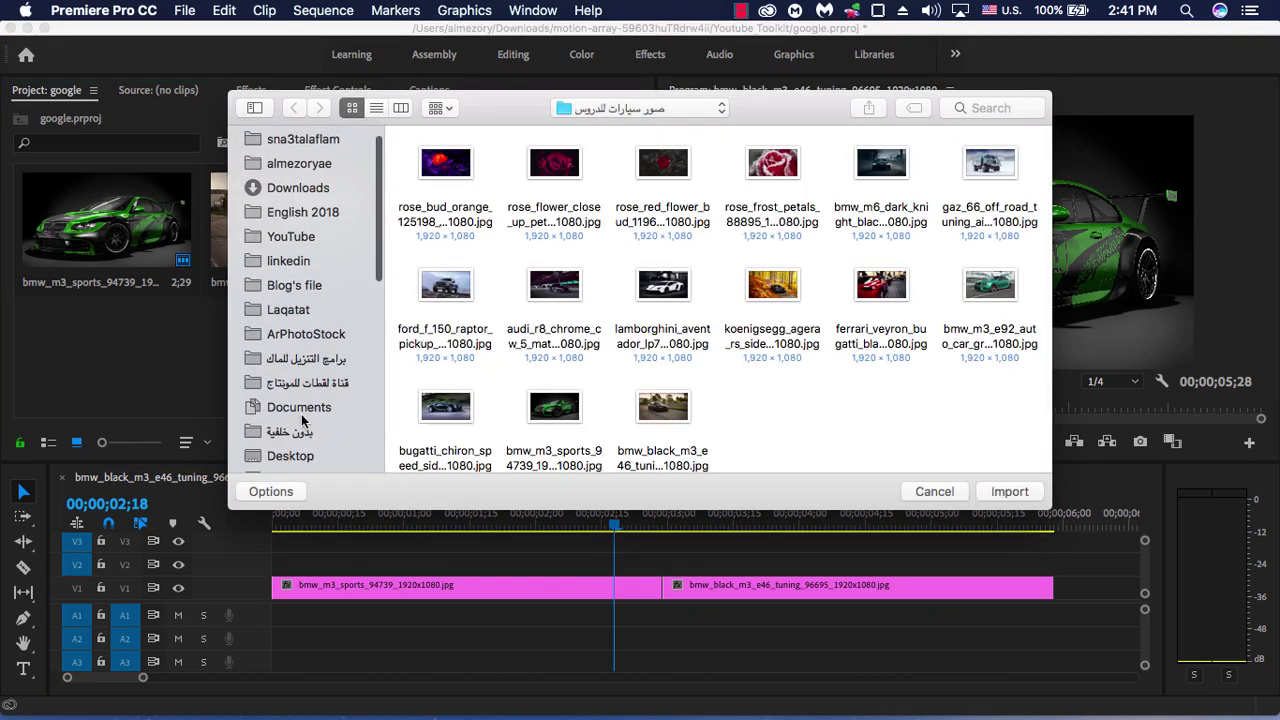
{"action": "left_click", "coordinate": [303, 465]}
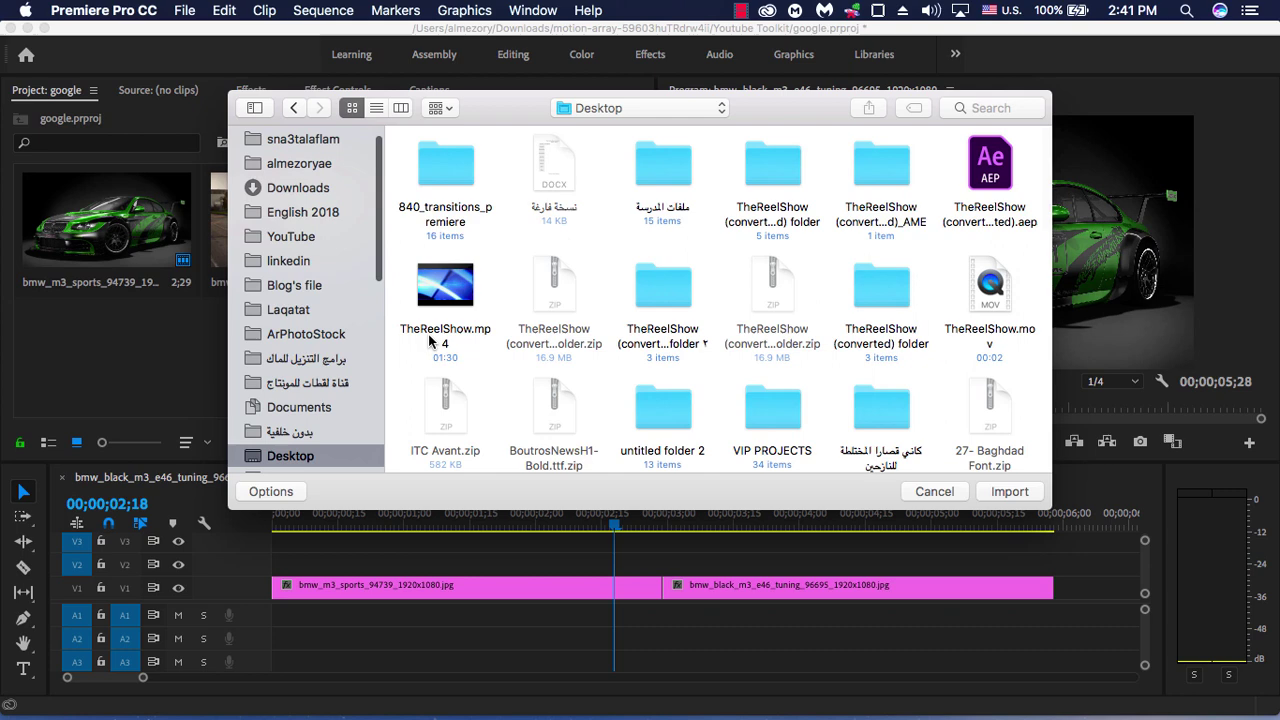
{"action": "double_click", "coordinate": [459, 160]}
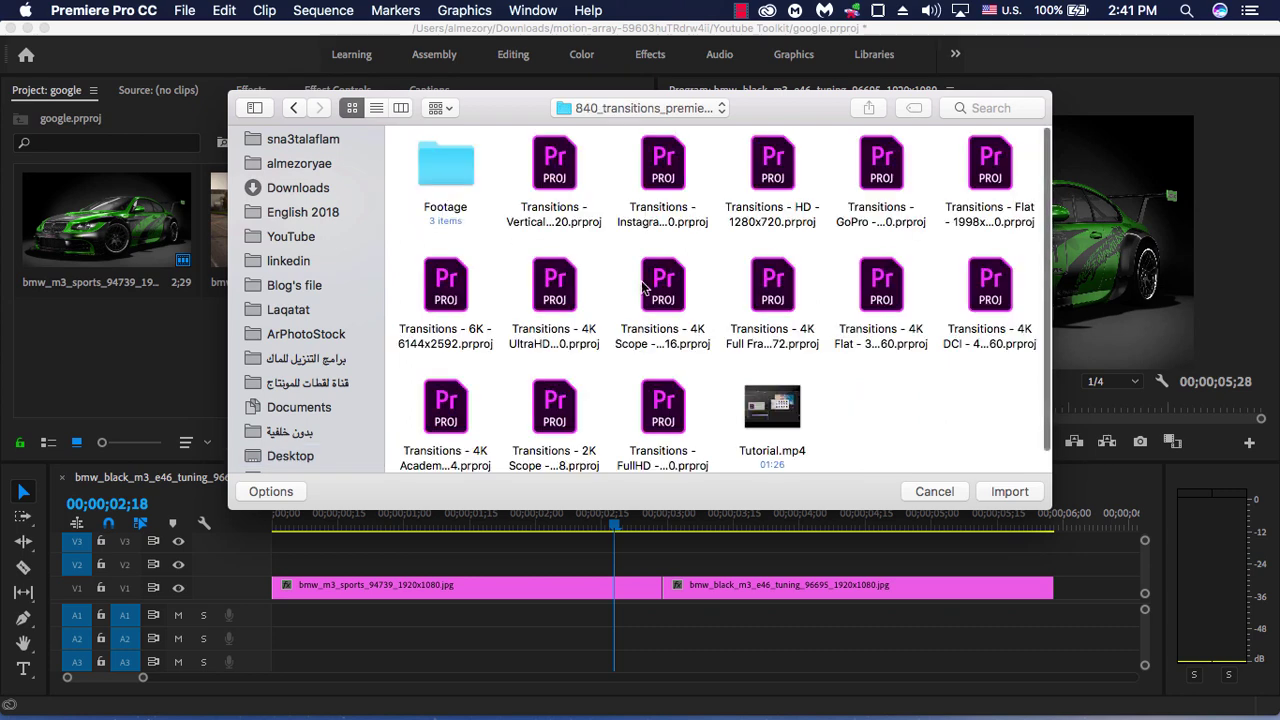
{"action": "left_click", "coordinate": [376, 108]}
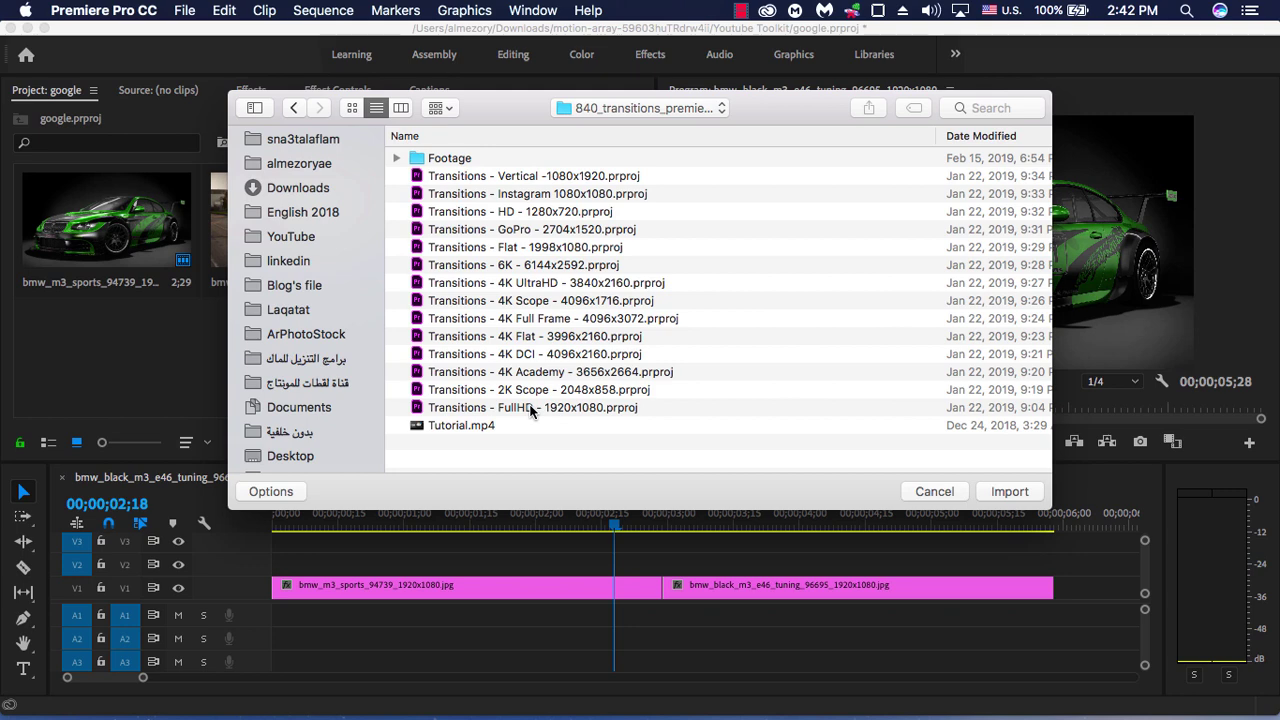
{"action": "left_click", "coordinate": [575, 407]}
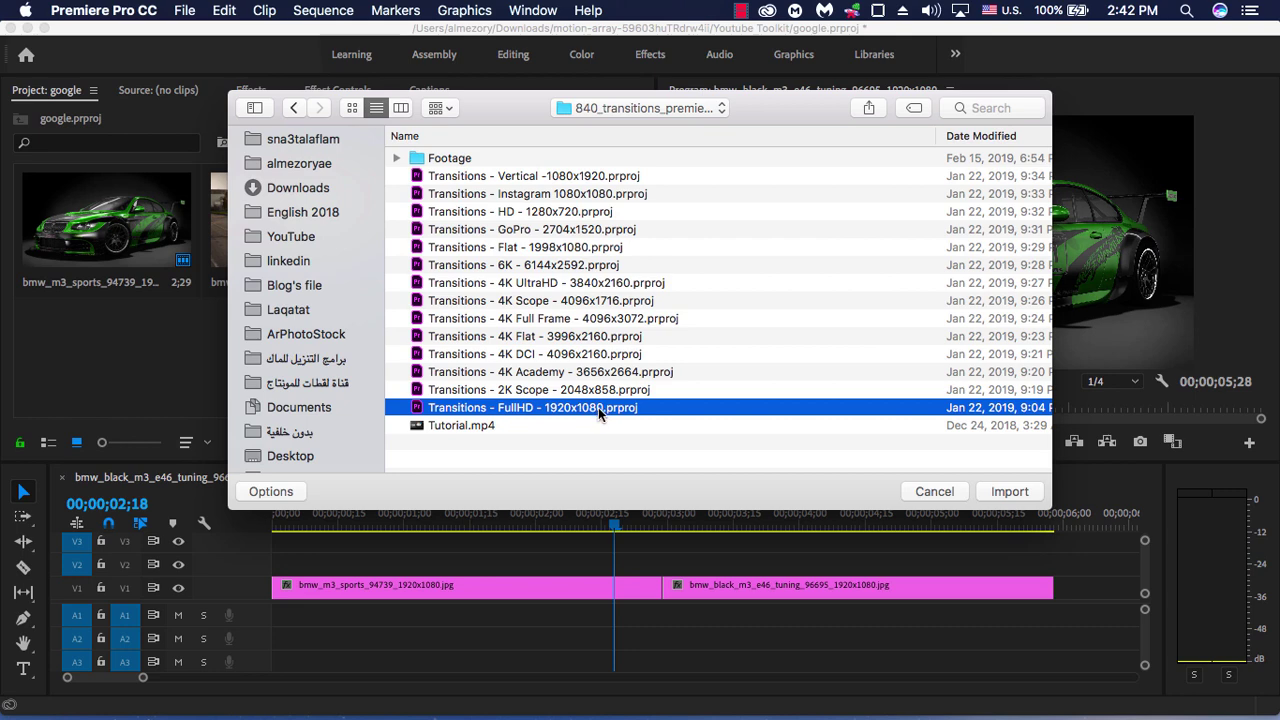
{"action": "left_click", "coordinate": [1003, 490]}
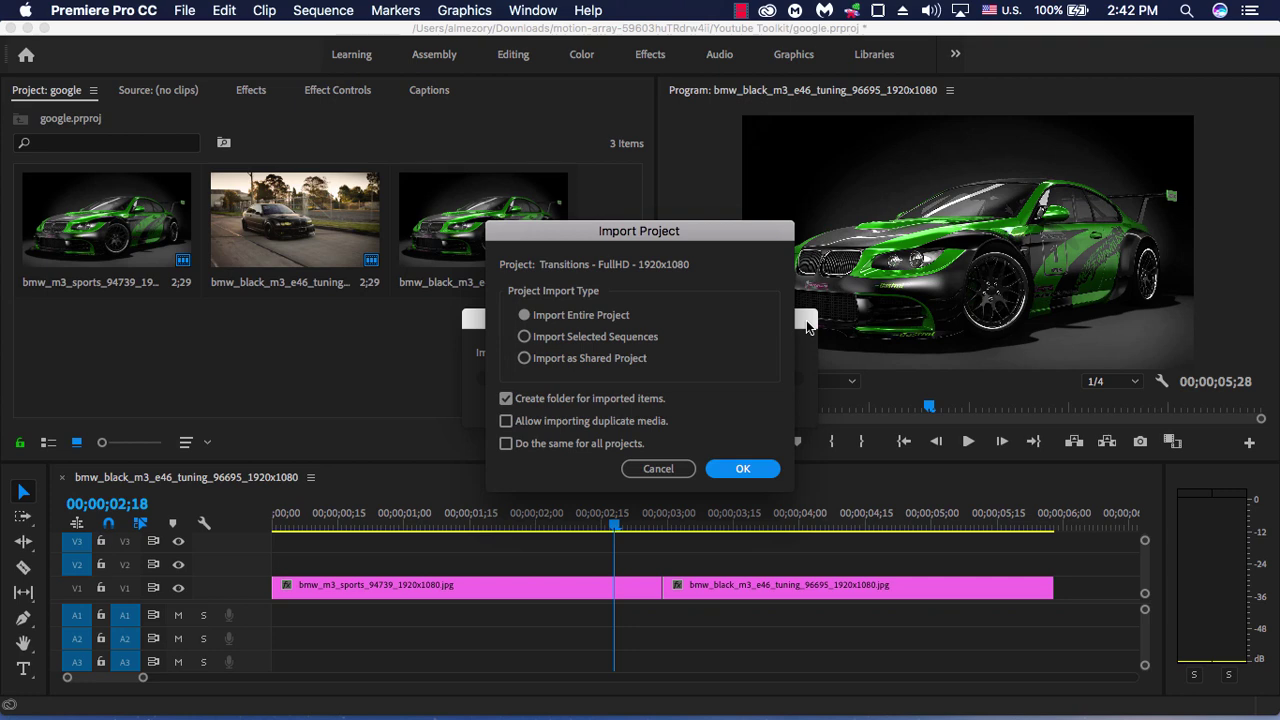
{"action": "key", "text": "Return"}
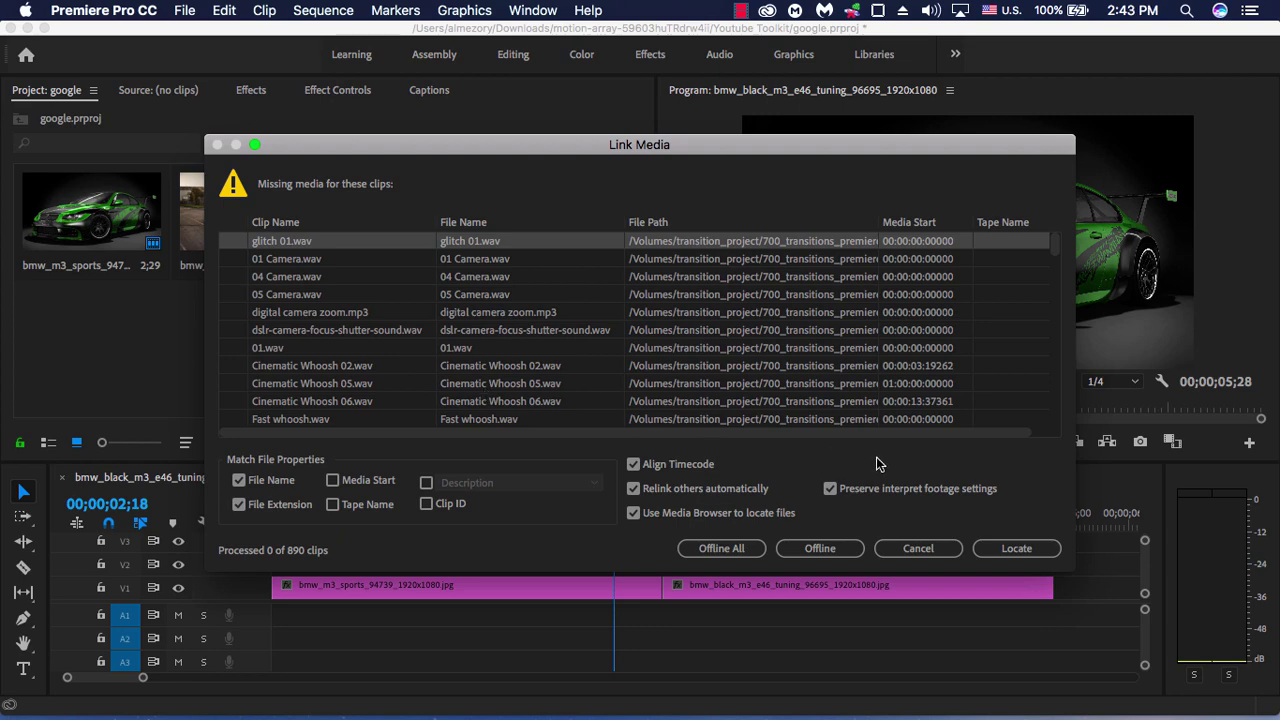
Step: Relink the missing media by searching the Desktop for glitch 01.wav and accepting the matching file
{"action": "left_click", "coordinate": [1016, 550]}
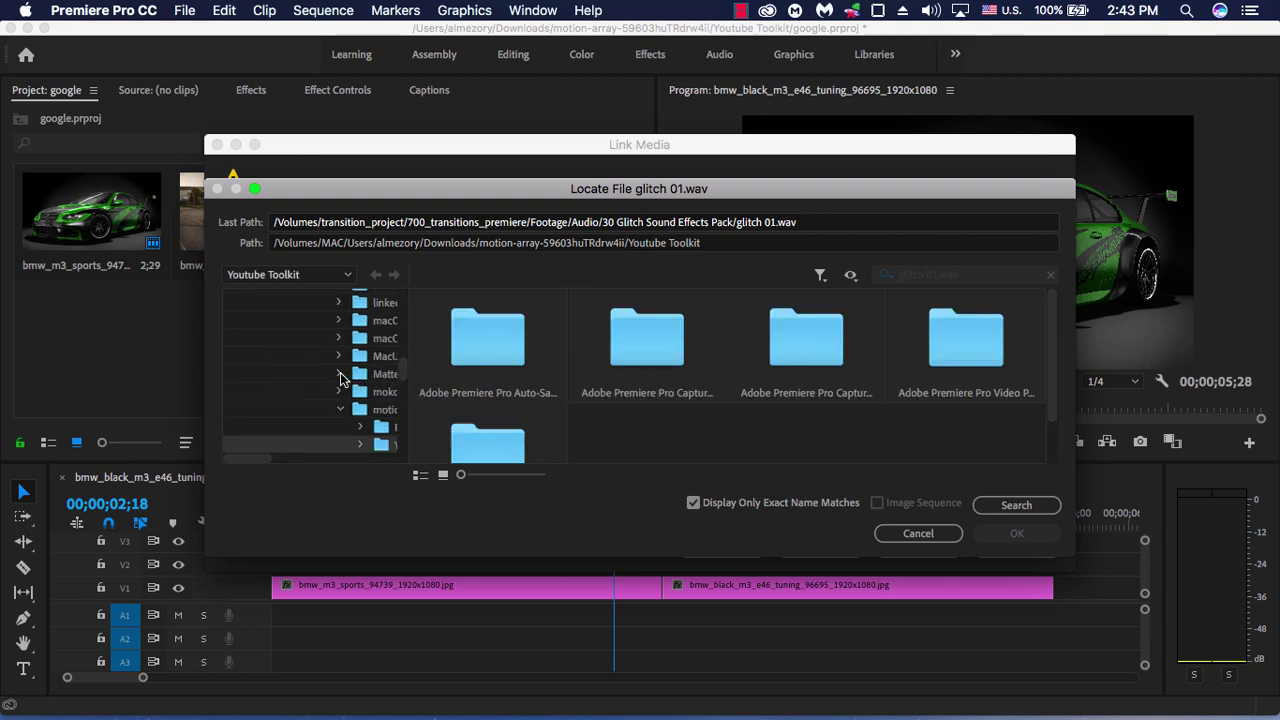
{"action": "left_click", "coordinate": [298, 277]}
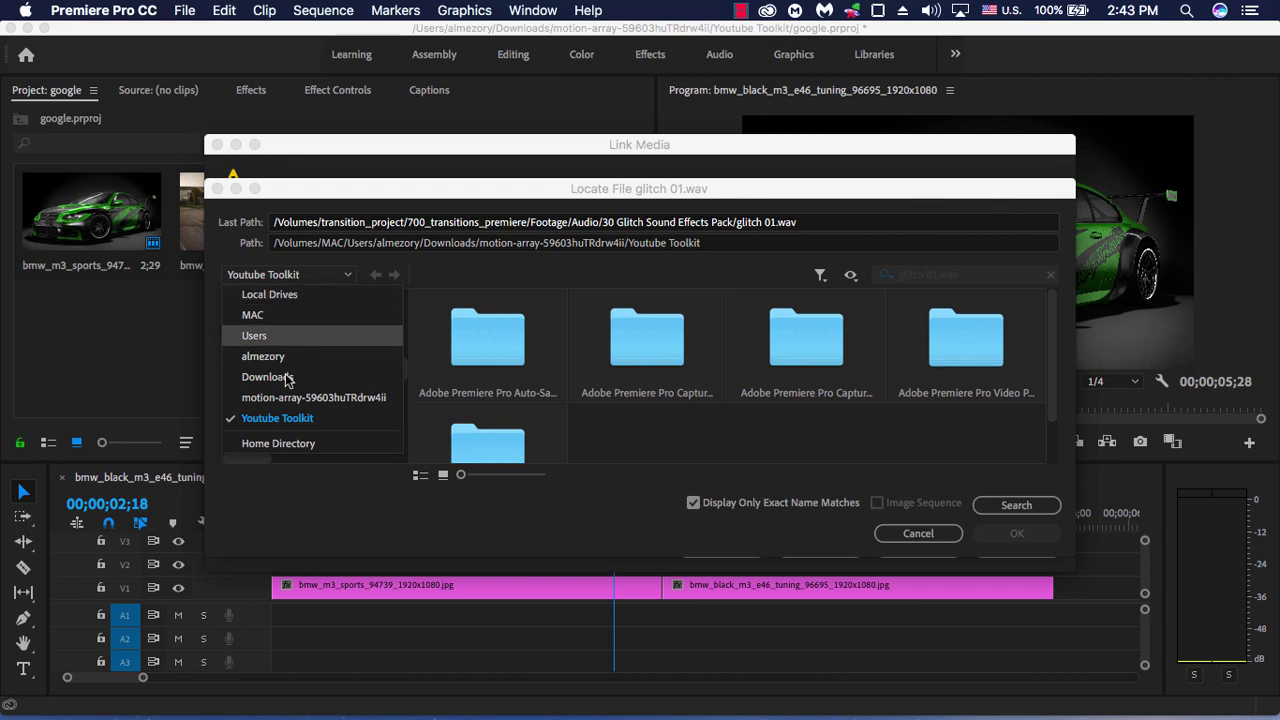
{"action": "left_click", "coordinate": [287, 445]}
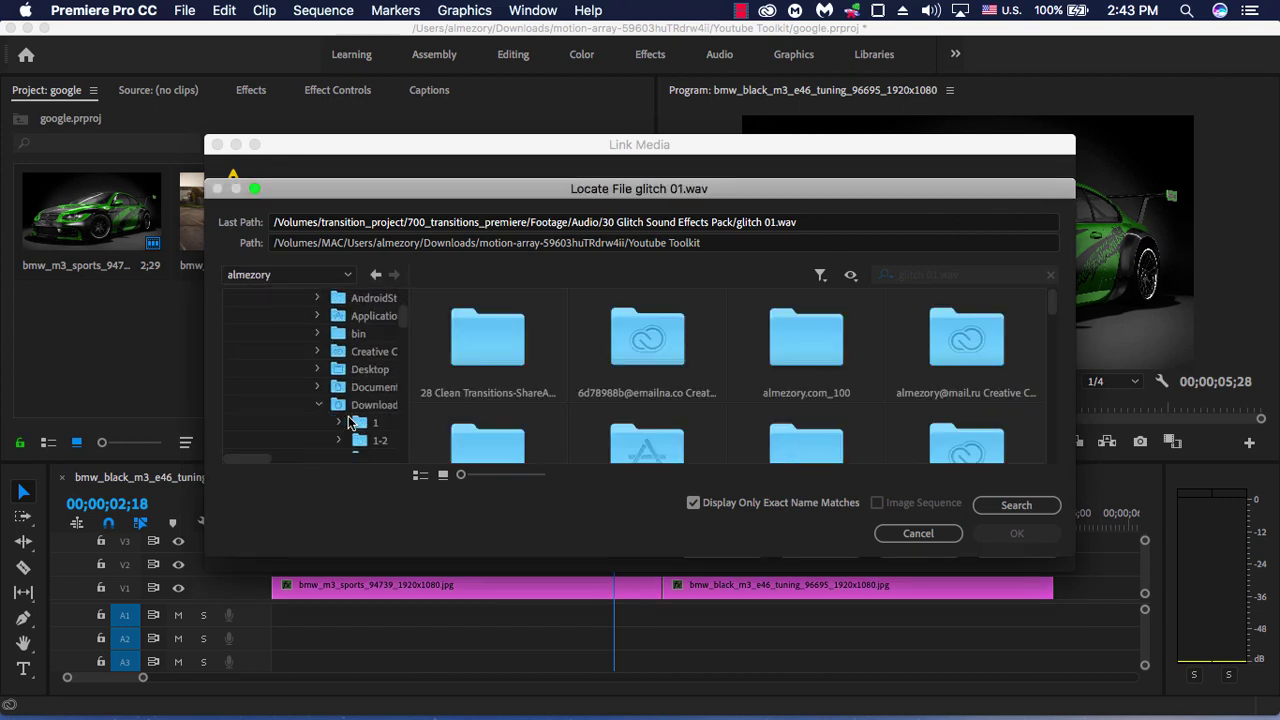
{"action": "left_click", "coordinate": [372, 371]}
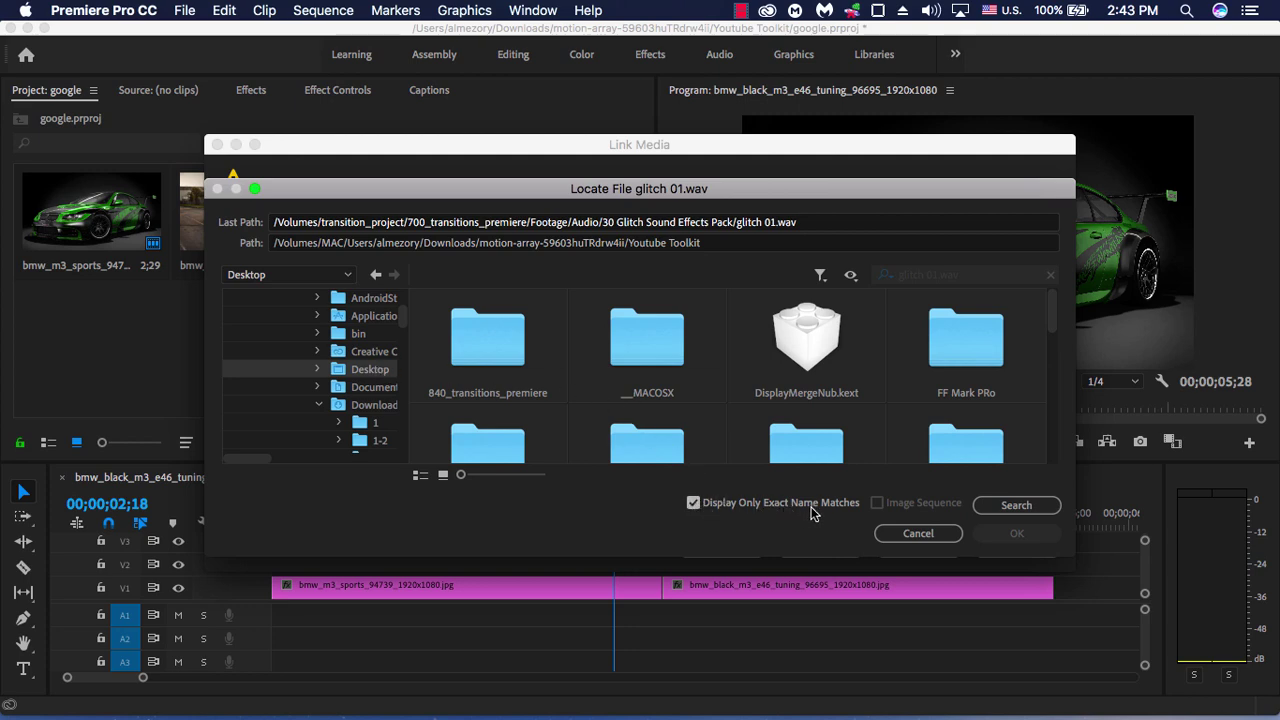
{"action": "left_click", "coordinate": [1025, 504]}
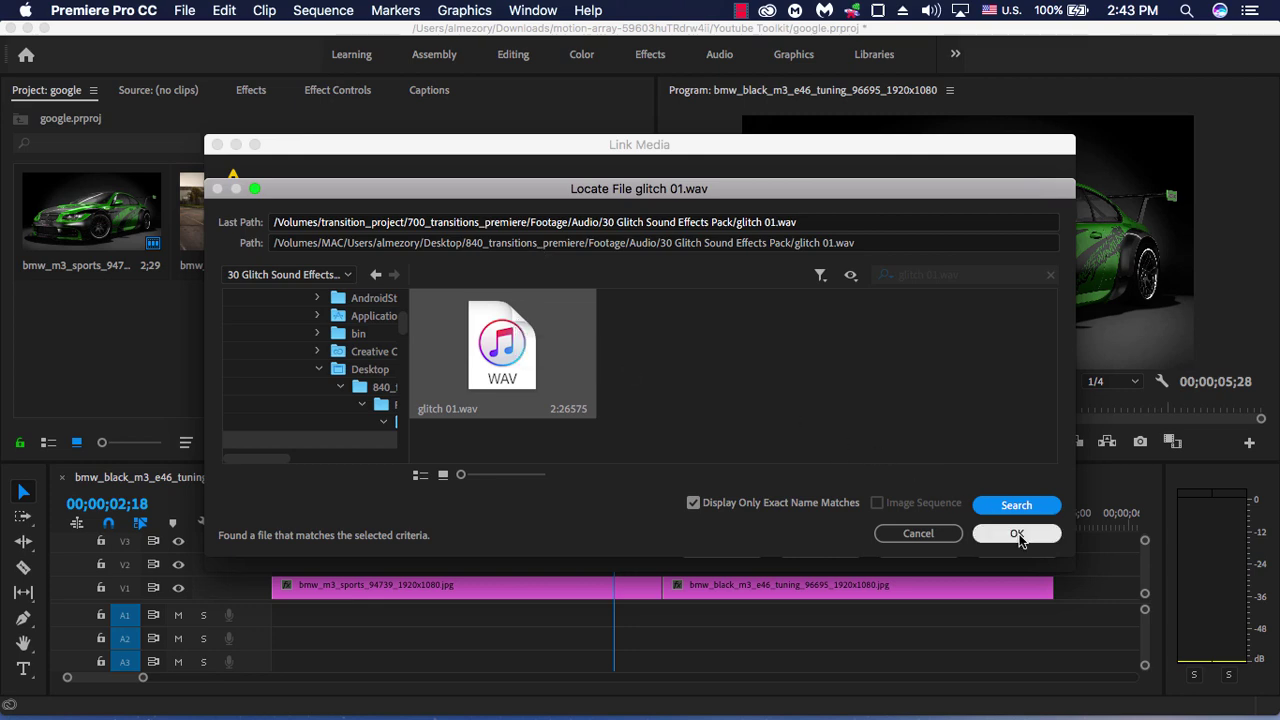
{"action": "left_click", "coordinate": [1015, 535]}
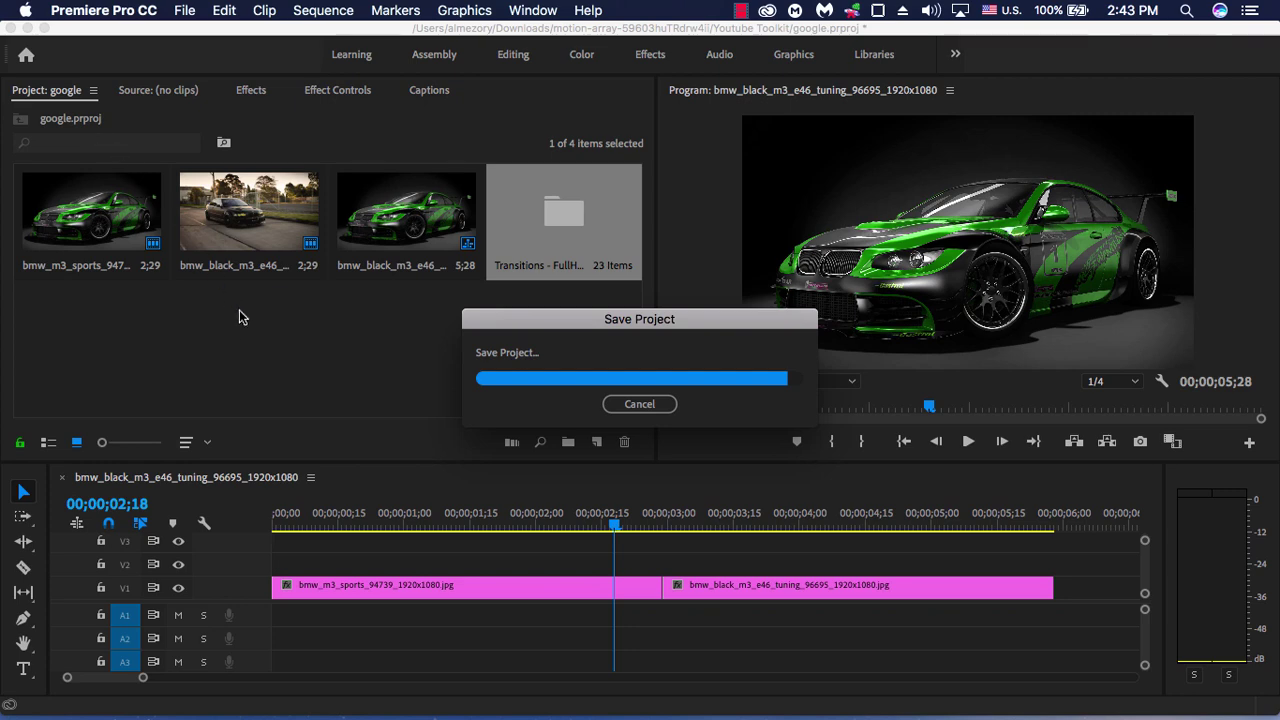
Step: Open the Slice - 2 Lines bin inside 13. Slice of the imported transitions and show its items as thumbnails
{"action": "double_click", "coordinate": [544, 230]}
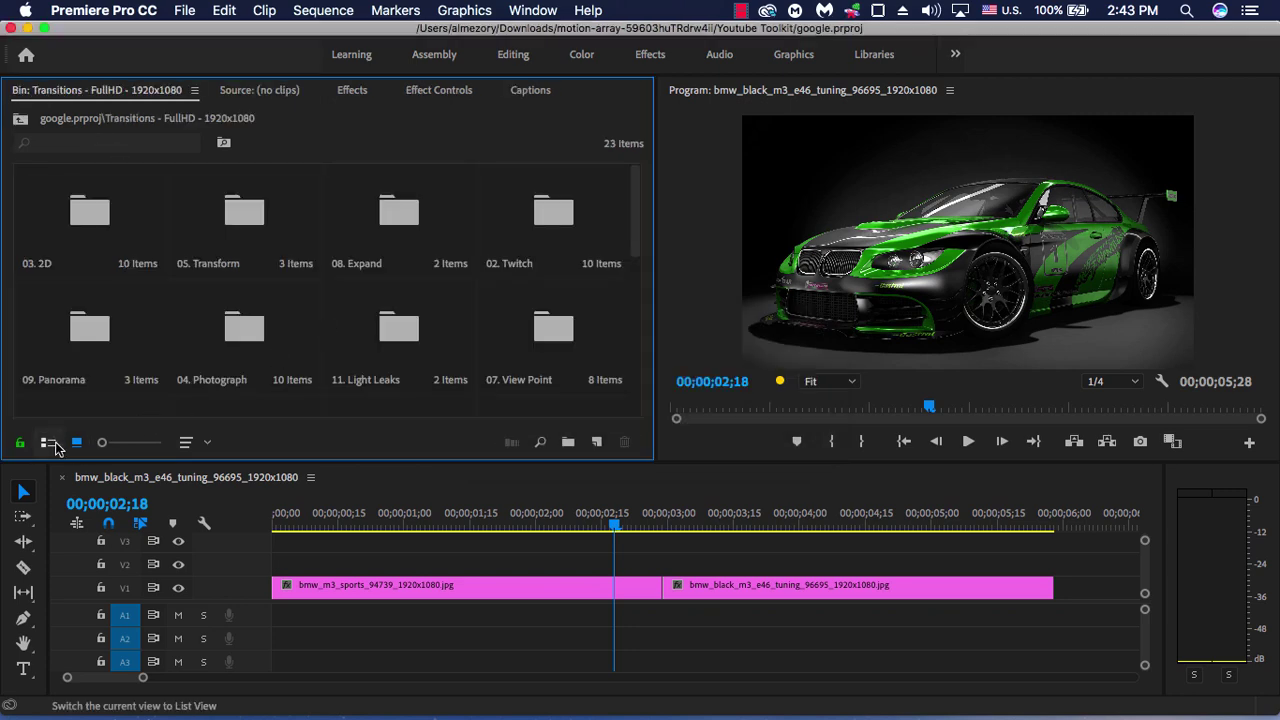
{"action": "left_click", "coordinate": [48, 442]}
{"action": "scroll", "coordinate": [146, 252], "scroll_direction": "down", "scroll_amount": 4}
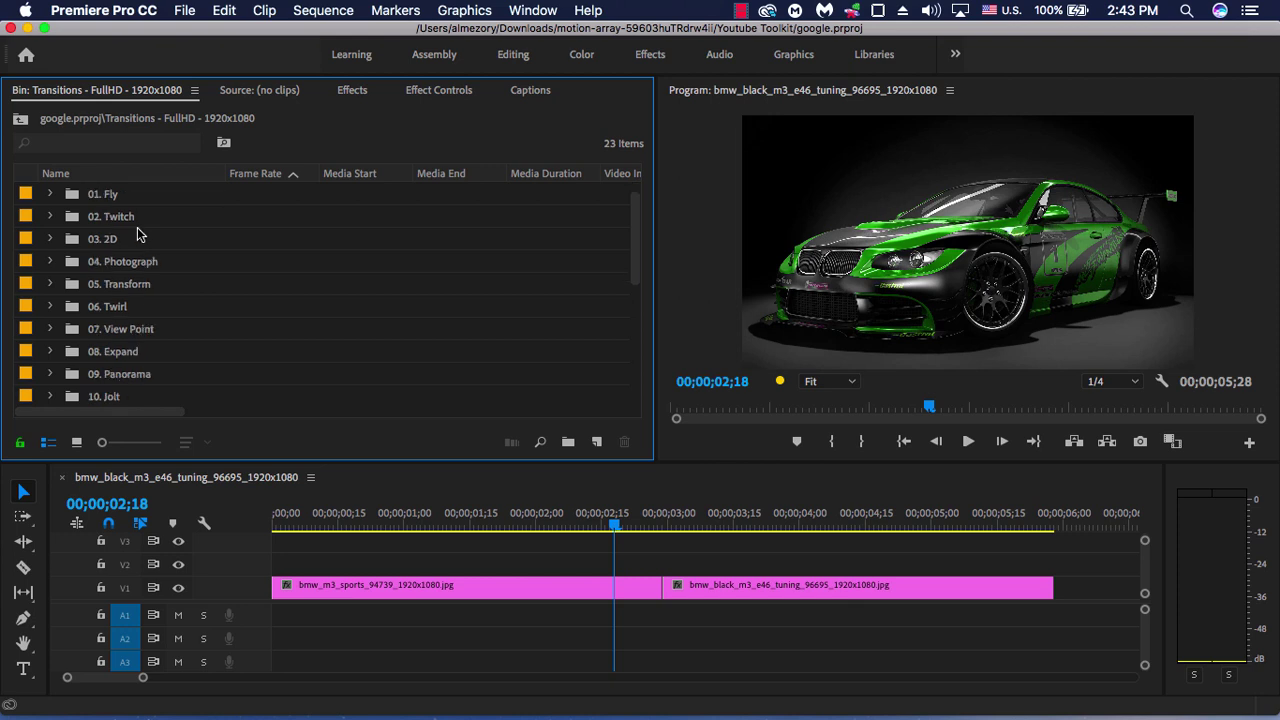
{"action": "scroll", "coordinate": [150, 258], "scroll_direction": "down", "scroll_amount": 3}
{"action": "scroll", "coordinate": [157, 285], "scroll_direction": "up", "scroll_amount": 3}
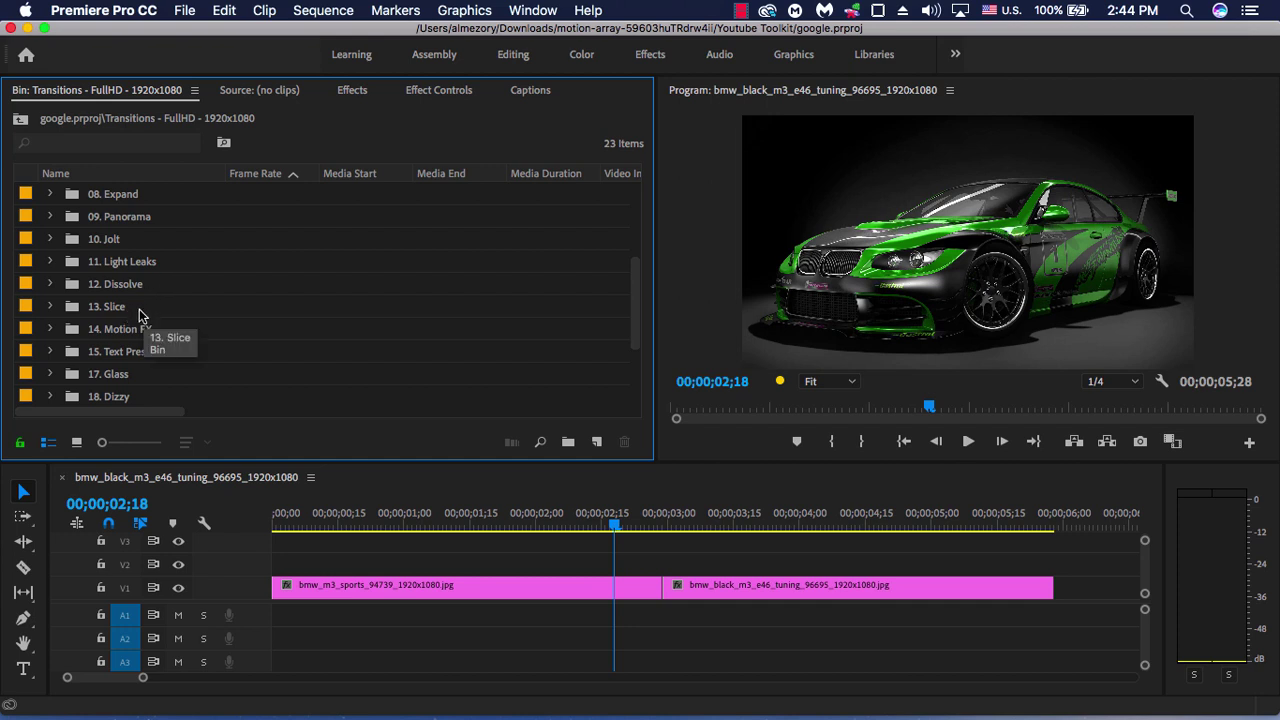
{"action": "double_click", "coordinate": [122, 305]}
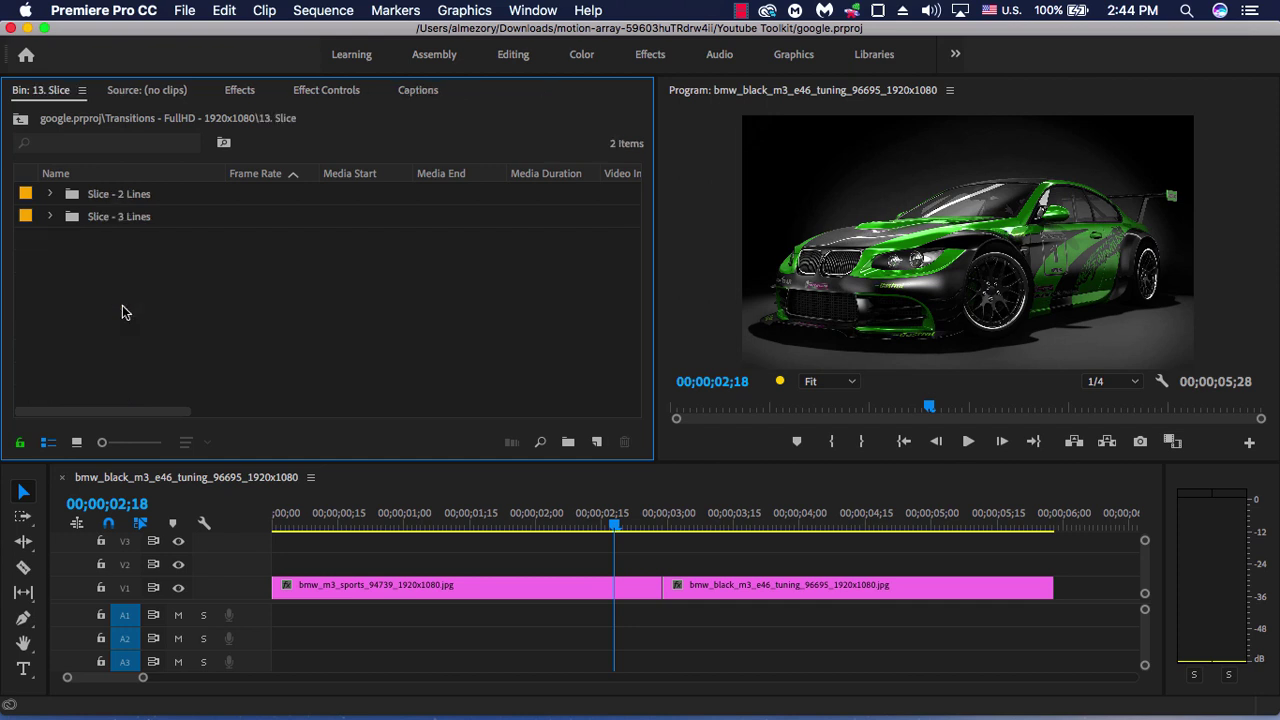
{"action": "double_click", "coordinate": [141, 200]}
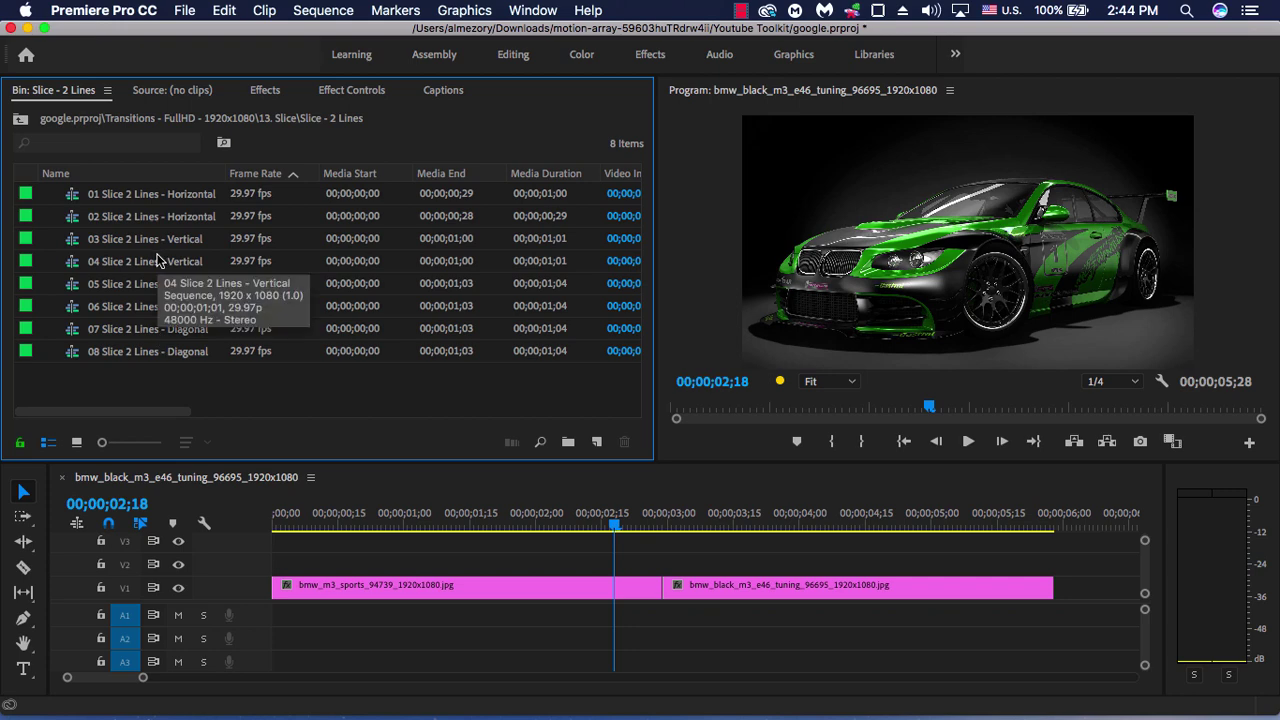
{"action": "left_click", "coordinate": [76, 444]}
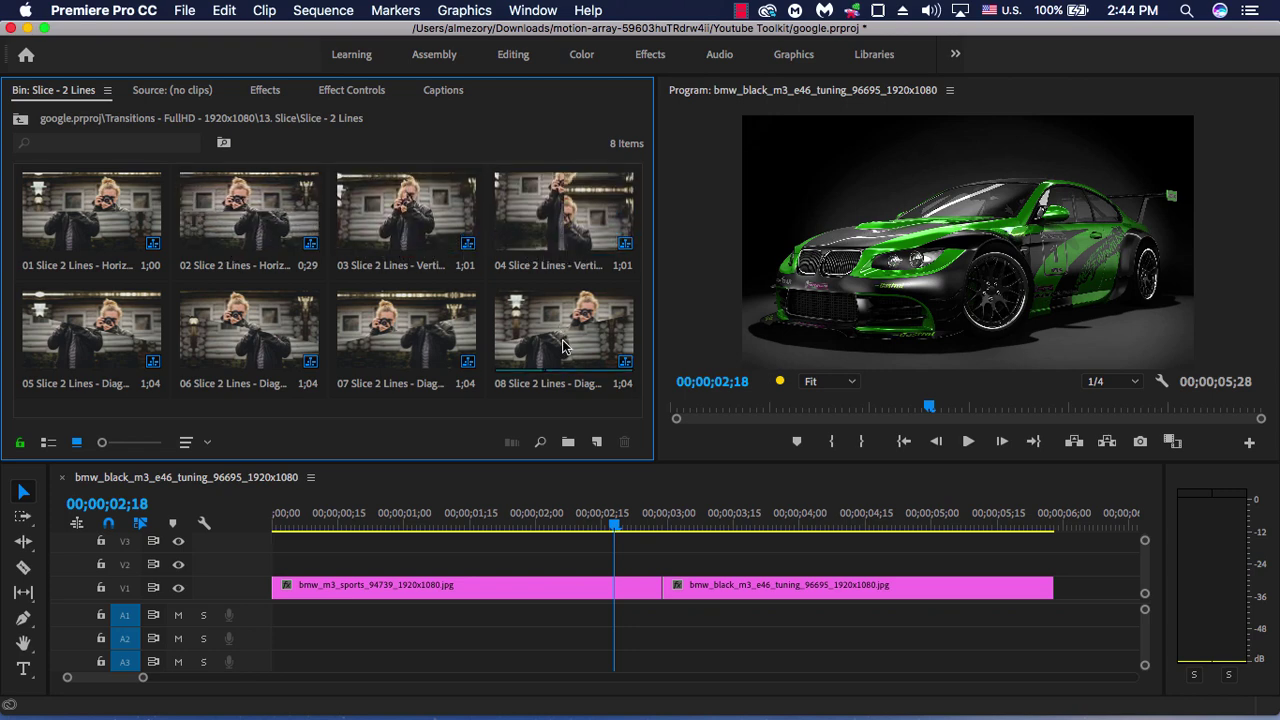
Step: Place the 03 Slice 2 Lines - Vertical transition on track V2, aligned over the cut between the two images
{"action": "left_click", "coordinate": [388, 225]}
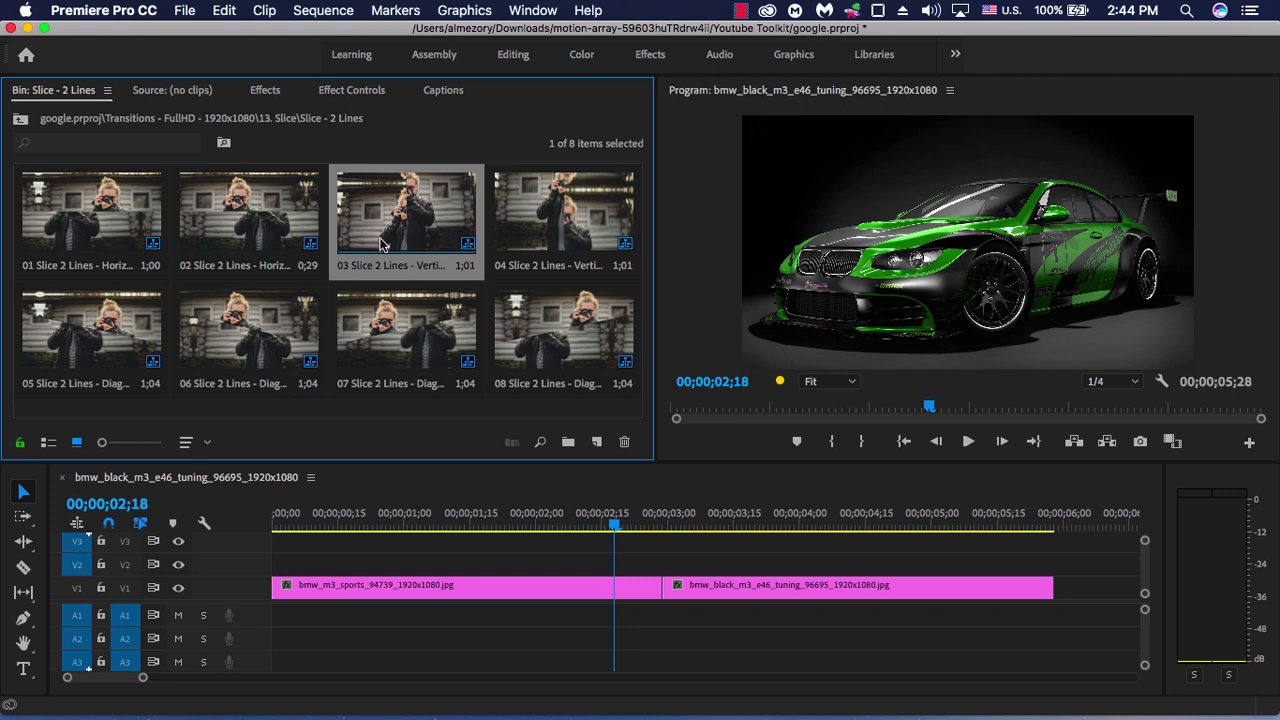
{"action": "mouse_move", "coordinate": [409, 222]}
{"action": "left_mouse_down"}
{"action": "mouse_move", "coordinate": [618, 500]}
{"action": "mouse_move", "coordinate": [628, 558]}
{"action": "mouse_move", "coordinate": [690, 545]}
{"action": "mouse_move", "coordinate": [690, 564]}
{"action": "mouse_move", "coordinate": [668, 566]}
{"action": "mouse_move", "coordinate": [686, 570]}
{"action": "left_mouse_up"}
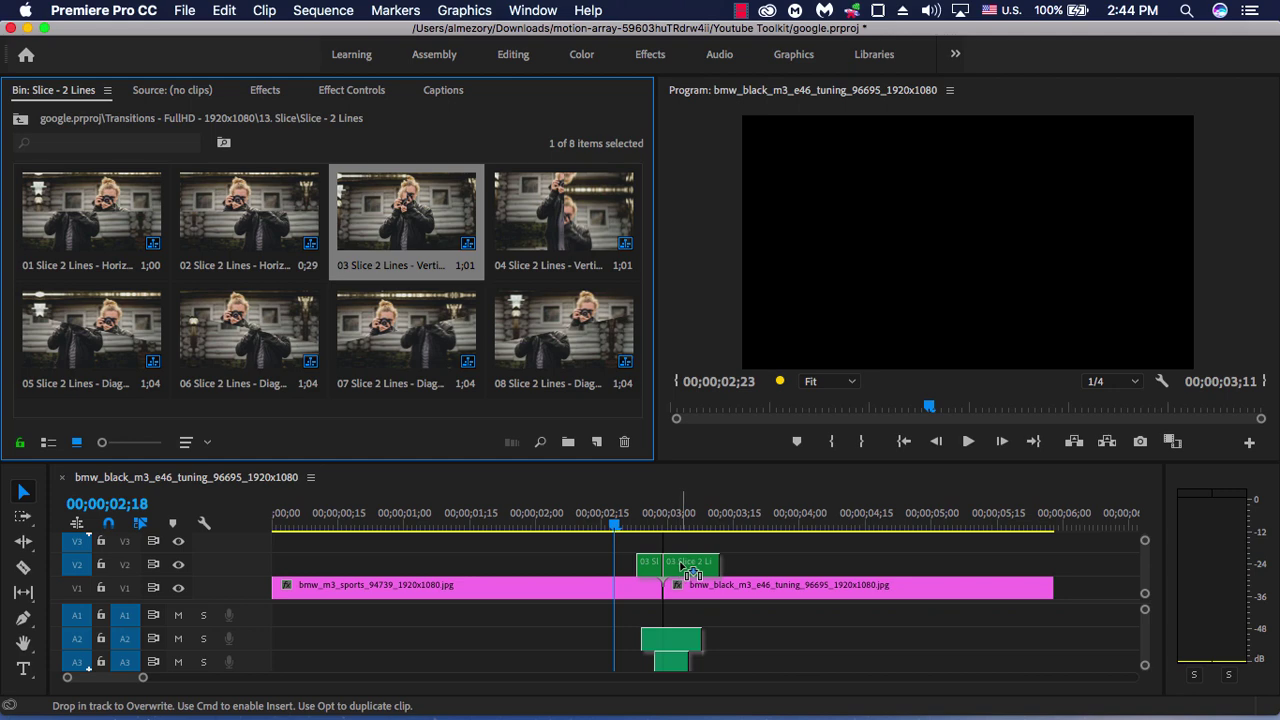
{"action": "mouse_move", "coordinate": [682, 566]}
{"action": "left_mouse_down"}
{"action": "mouse_move", "coordinate": [698, 566]}
{"action": "mouse_move", "coordinate": [681, 576]}
{"action": "left_mouse_up"}
{"action": "left_click_drag", "start_coordinate": [680, 576], "coordinate": [681, 576]}
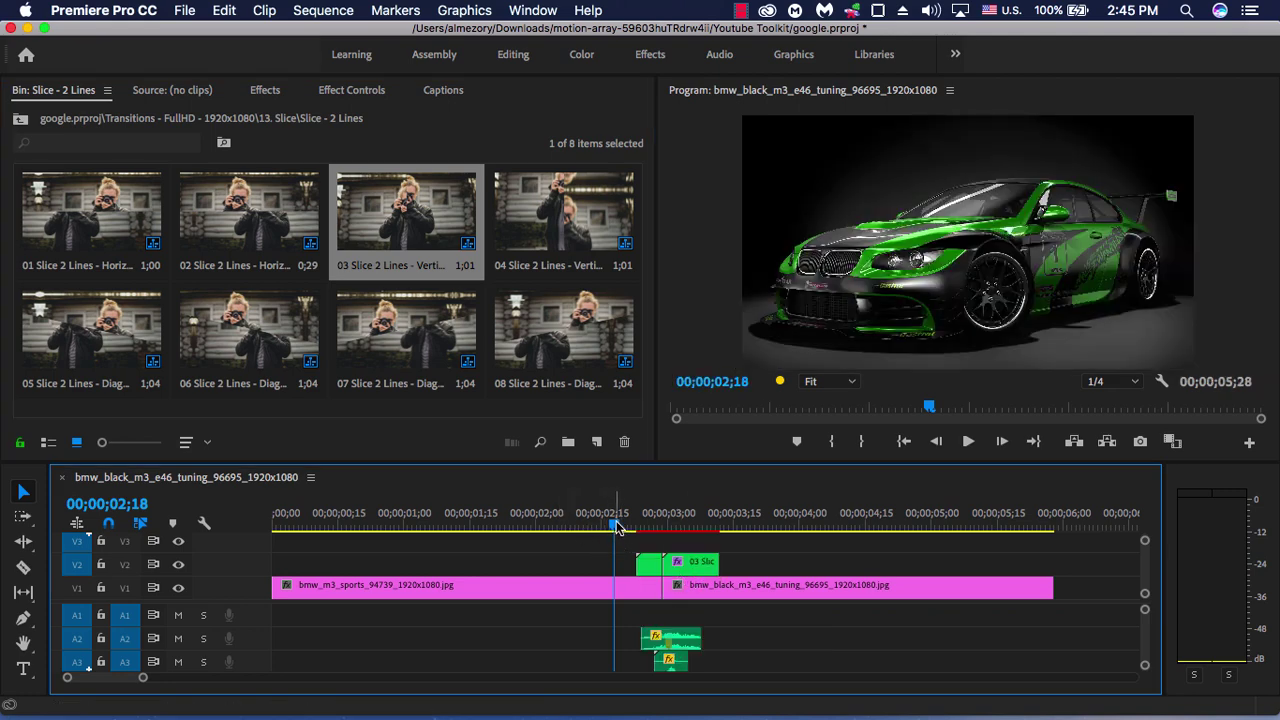
Step: Play the sequence from just before the cut to preview the slice transition, and repeat the playback
{"action": "left_click_drag", "start_coordinate": [617, 528], "coordinate": [626, 530]}
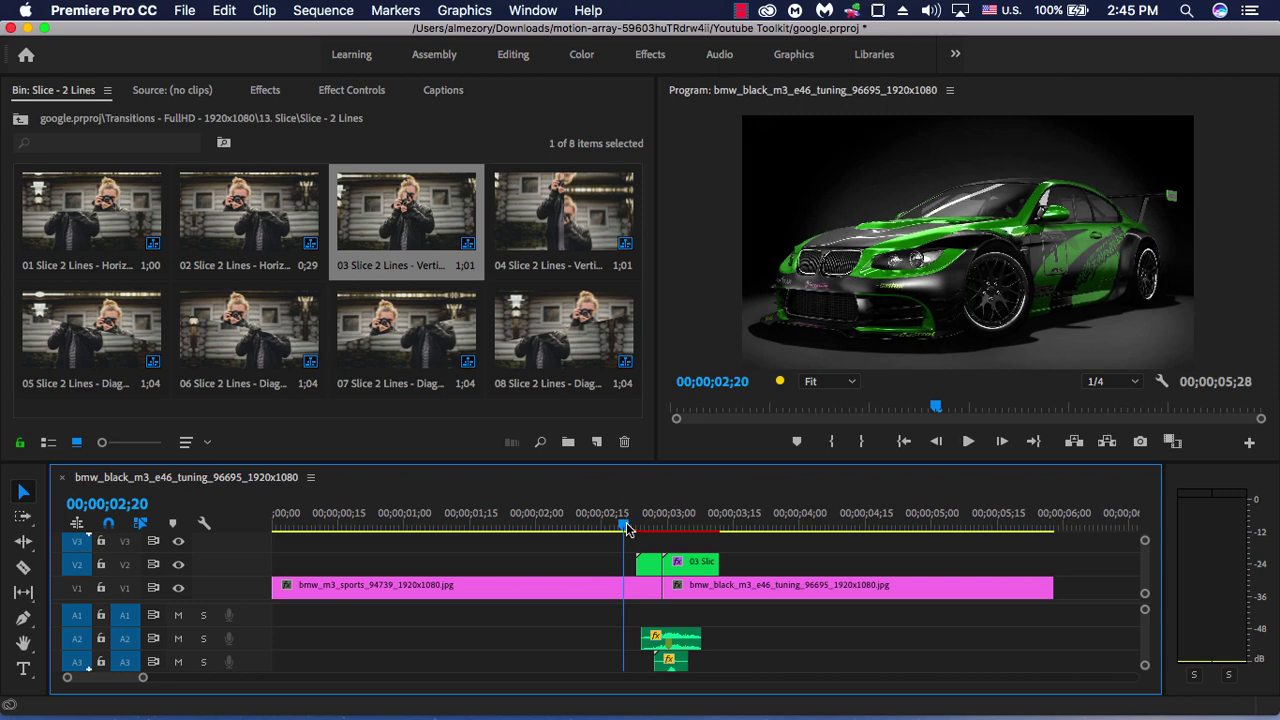
{"action": "left_click_drag", "start_coordinate": [627, 529], "coordinate": [597, 535]}
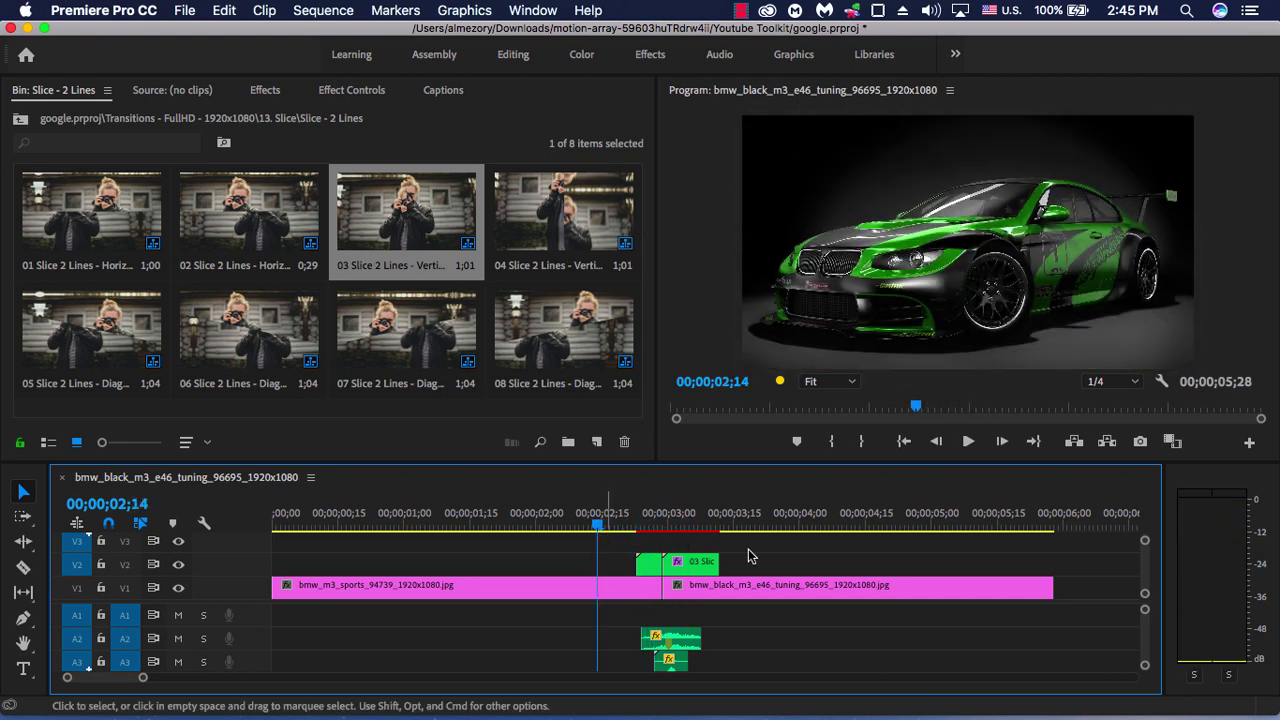
{"action": "key", "text": "space"}
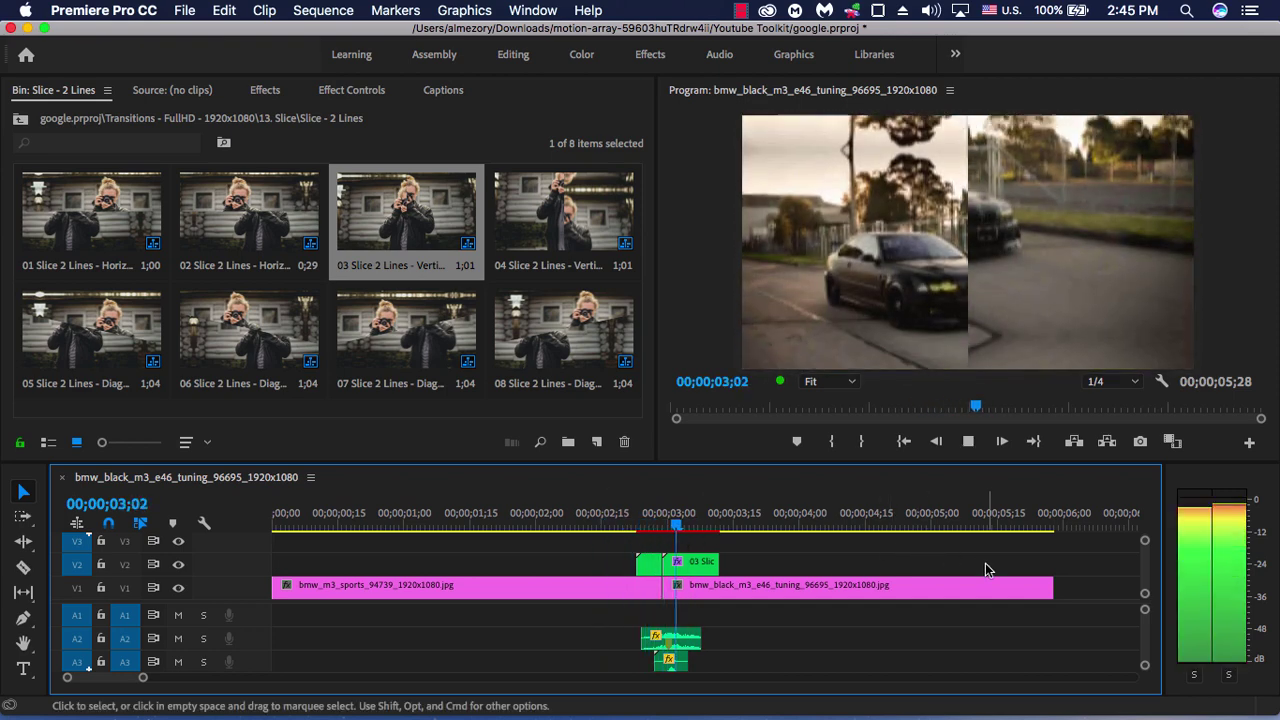
{"action": "key", "text": "space"}
{"action": "left_click", "coordinate": [609, 529]}
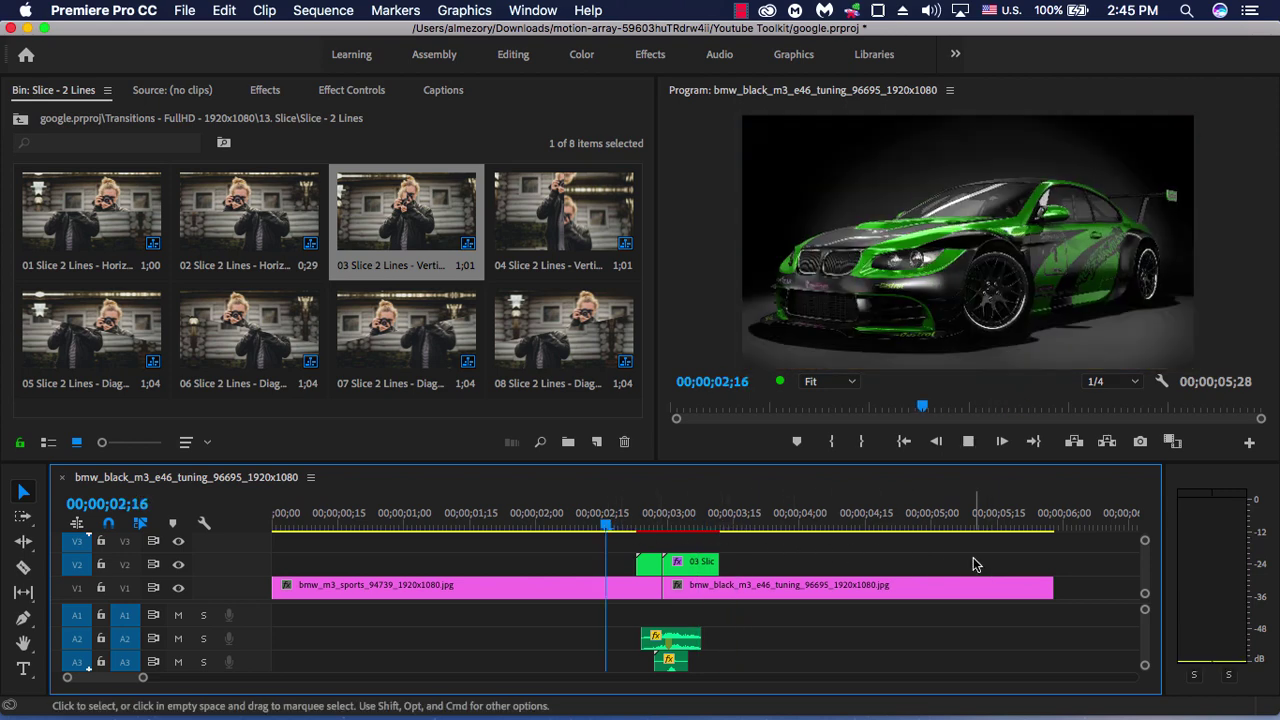
{"action": "key", "text": "space"}
{"action": "key", "text": "space"}
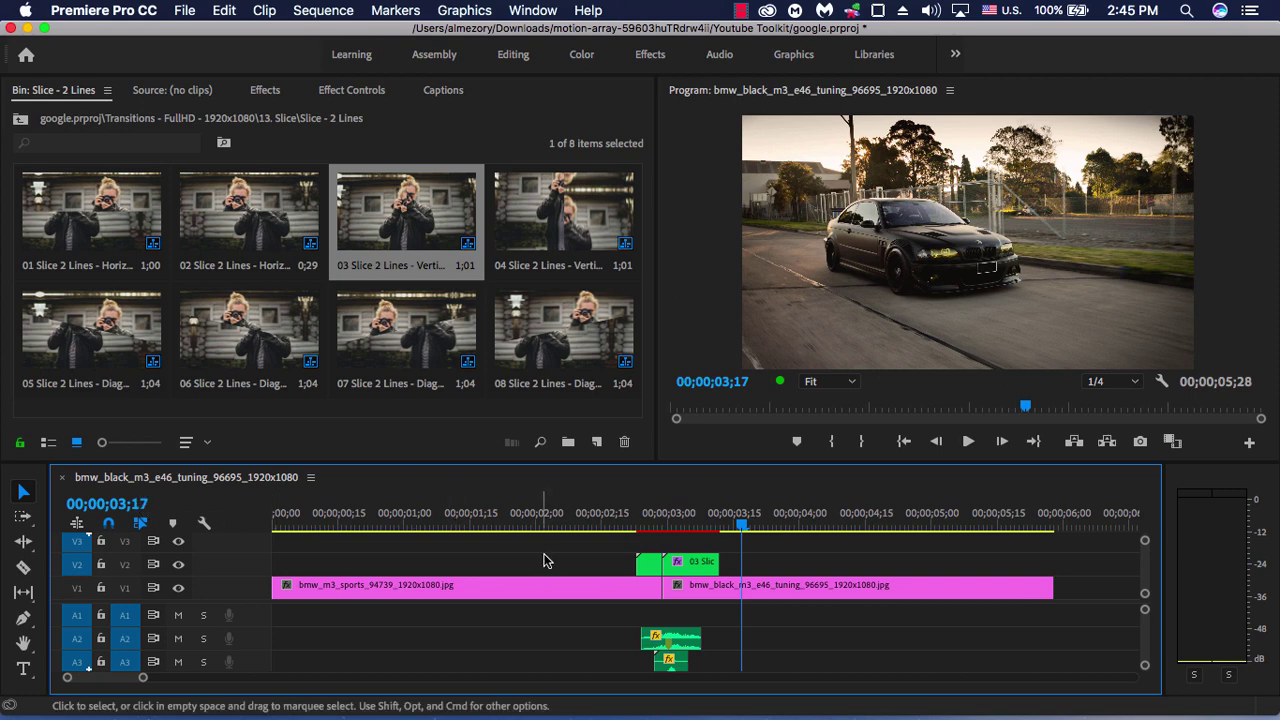
Step: Delete the slice transition clips from the sequence and return to the Transitions - FullHD - 1920x1080 bin in list view
{"action": "left_click_drag", "start_coordinate": [603, 561], "coordinate": [737, 563]}
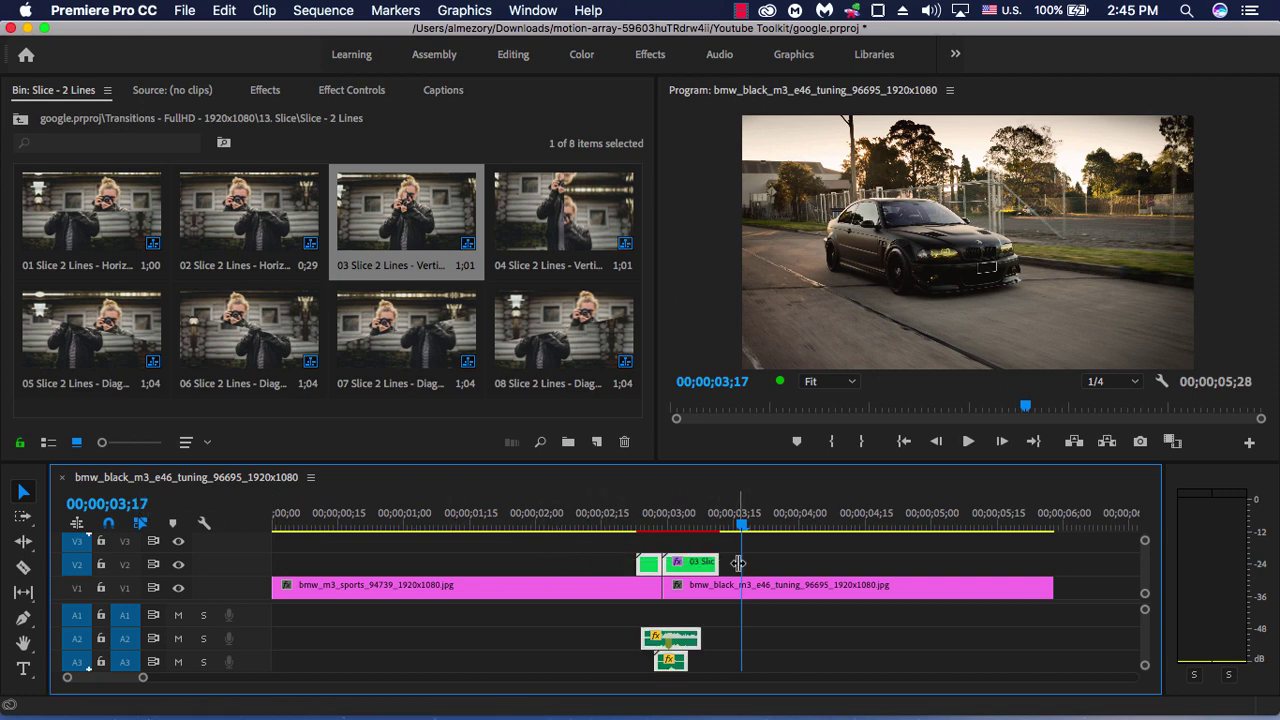
{"action": "key", "text": "Delete"}
{"action": "left_click", "coordinate": [21, 119]}
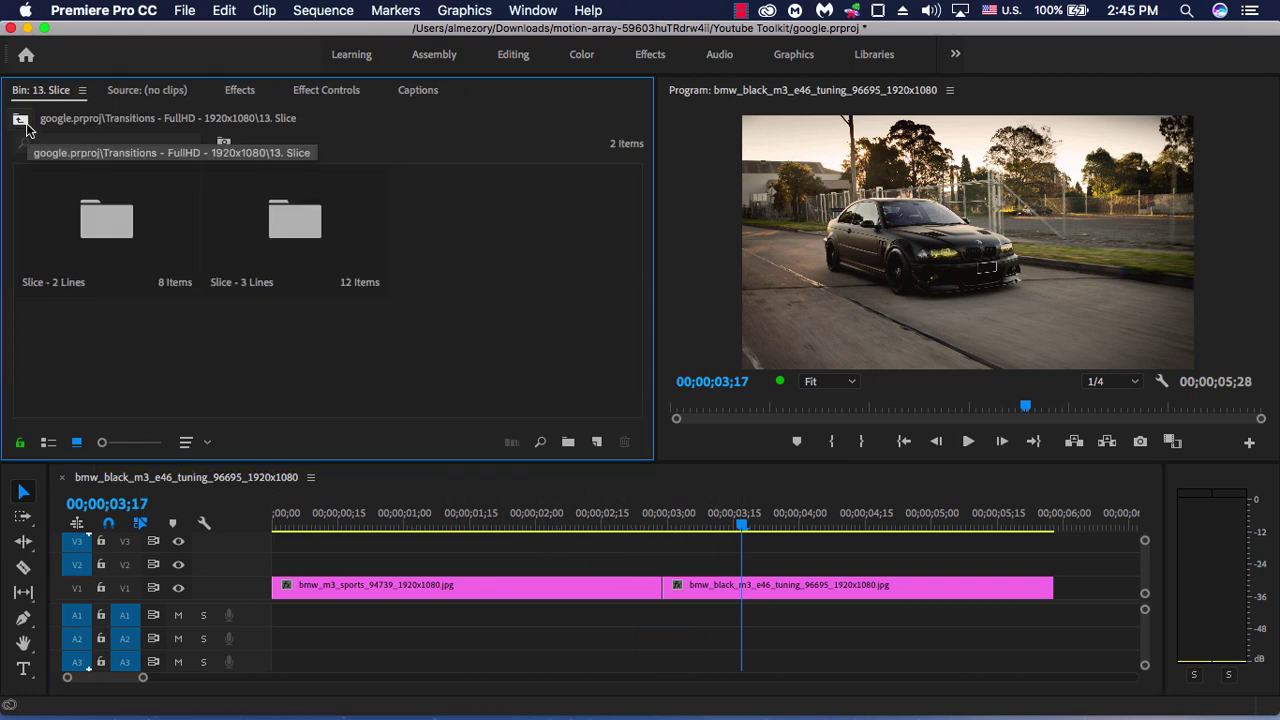
{"action": "left_click", "coordinate": [21, 119]}
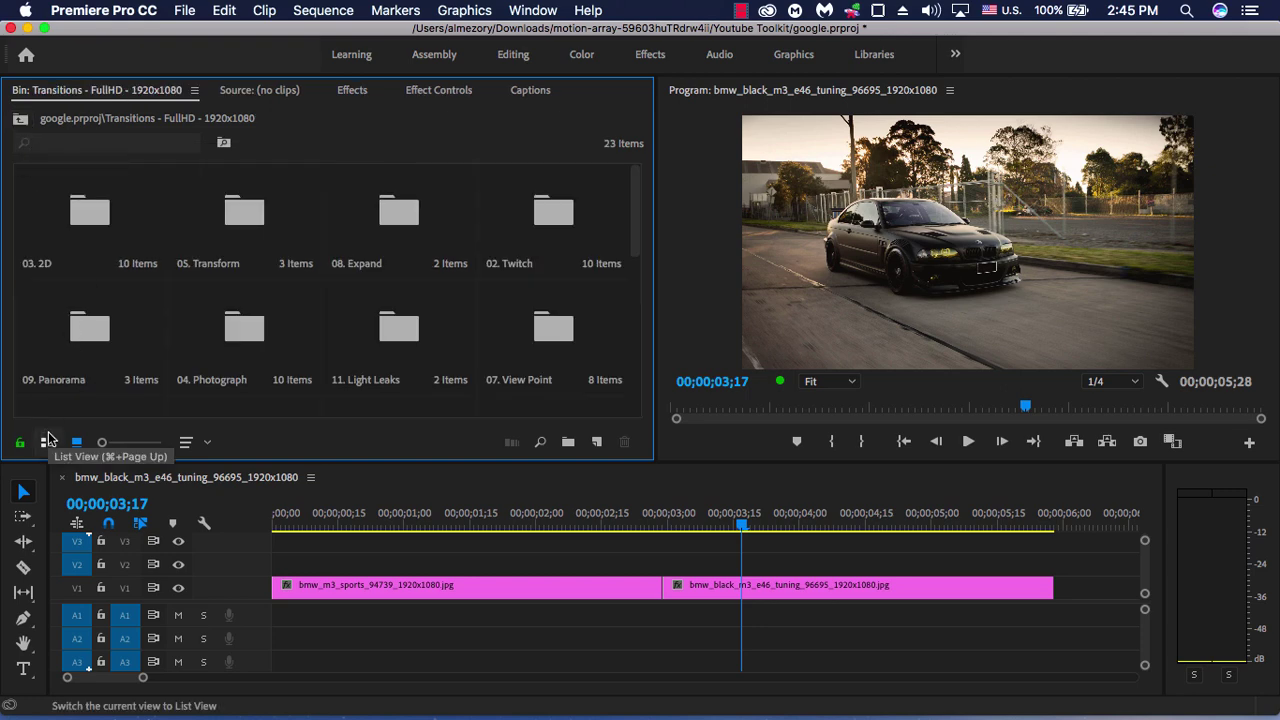
{"action": "left_click", "coordinate": [47, 442]}
Step: Open the 04. Photograph bin of the FullHD transitions and show its items as thumbnails
{"action": "scroll", "coordinate": [130, 370], "scroll_direction": "down", "scroll_amount": 10}
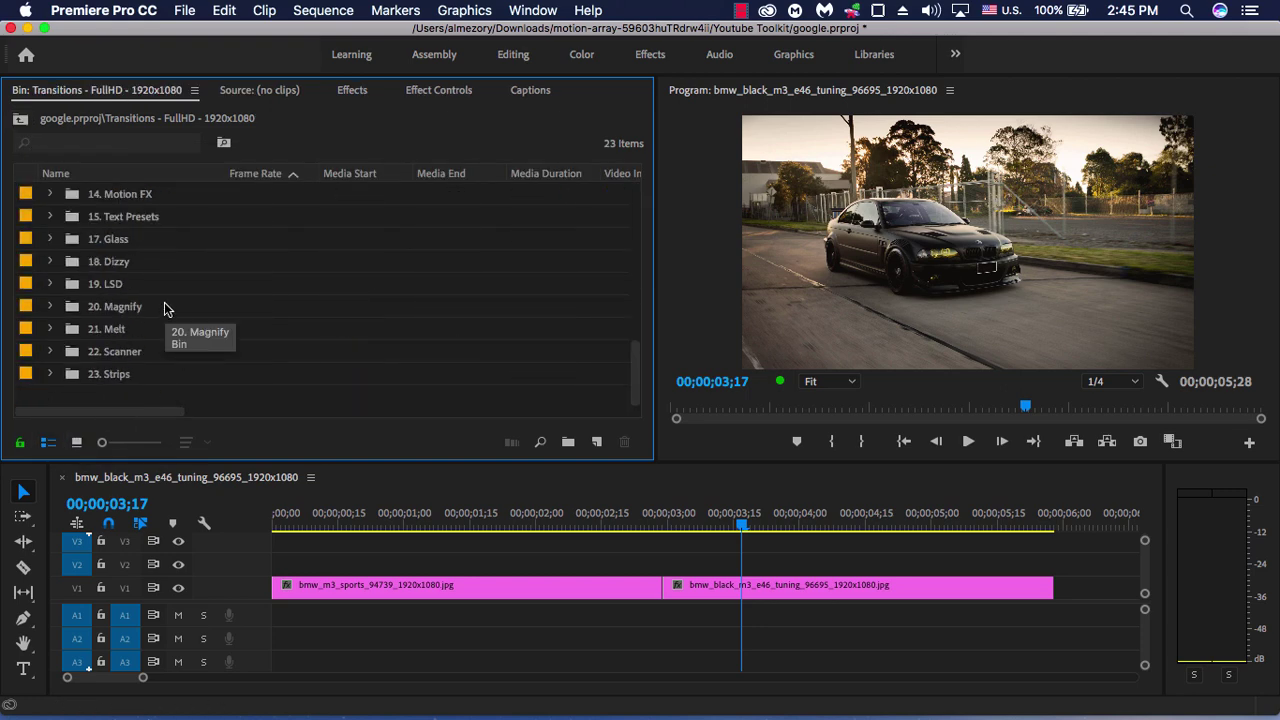
{"action": "scroll", "coordinate": [166, 309], "scroll_direction": "up", "scroll_amount": 2}
{"action": "scroll", "coordinate": [166, 309], "scroll_direction": "up", "scroll_amount": 10}
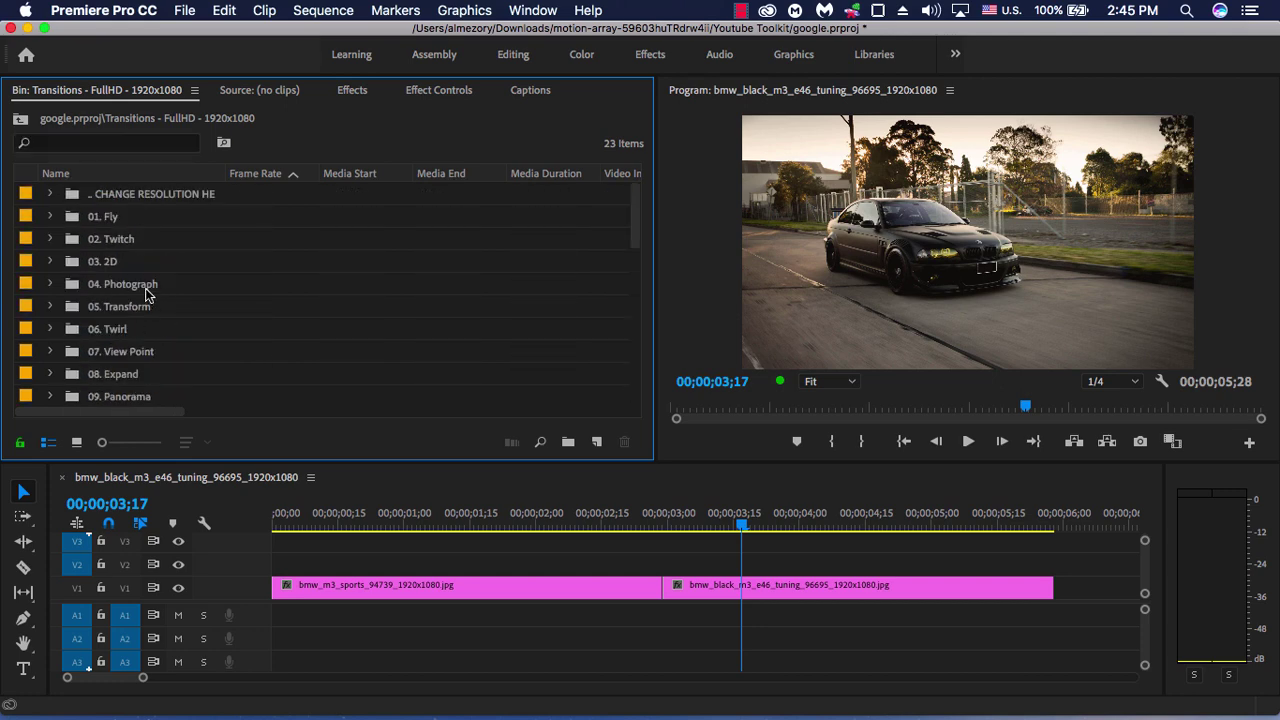
{"action": "double_click", "coordinate": [145, 290]}
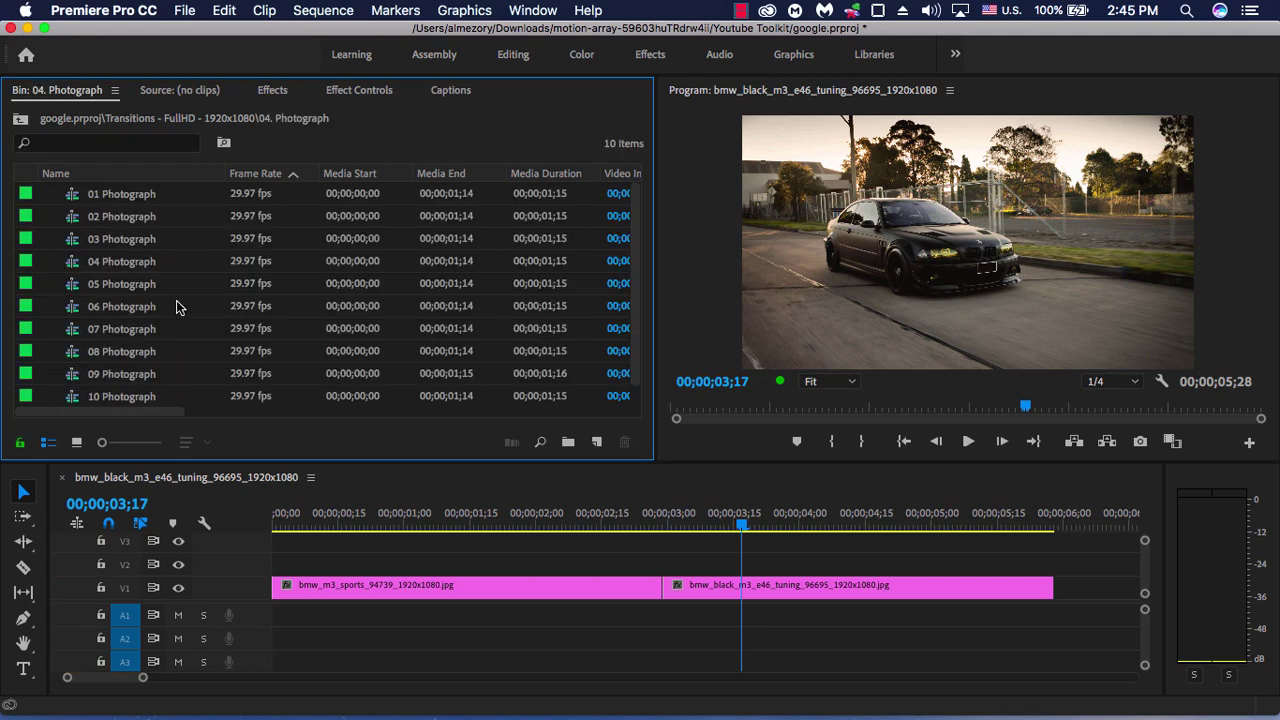
{"action": "left_click", "coordinate": [76, 444]}
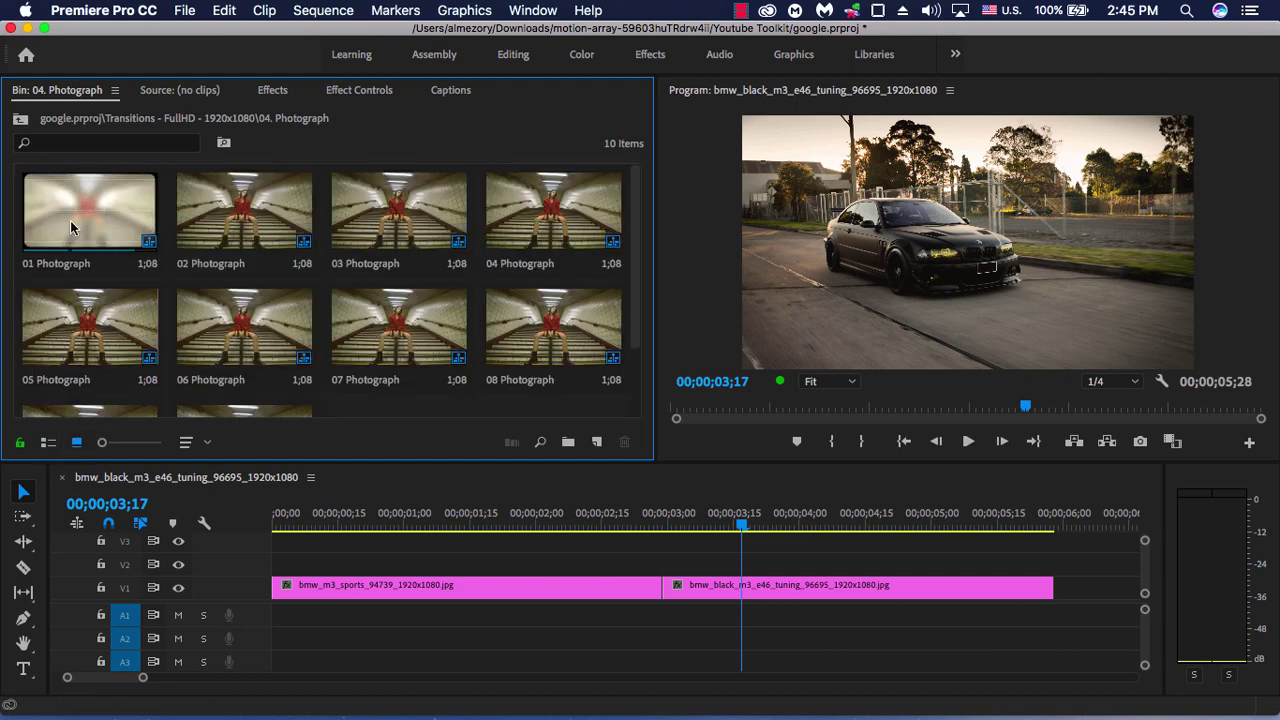
Step: Place the 05 Photograph transition on track V2, aligned over the cut between the two images
{"action": "scroll", "coordinate": [320, 392], "scroll_direction": "down", "scroll_amount": 2}
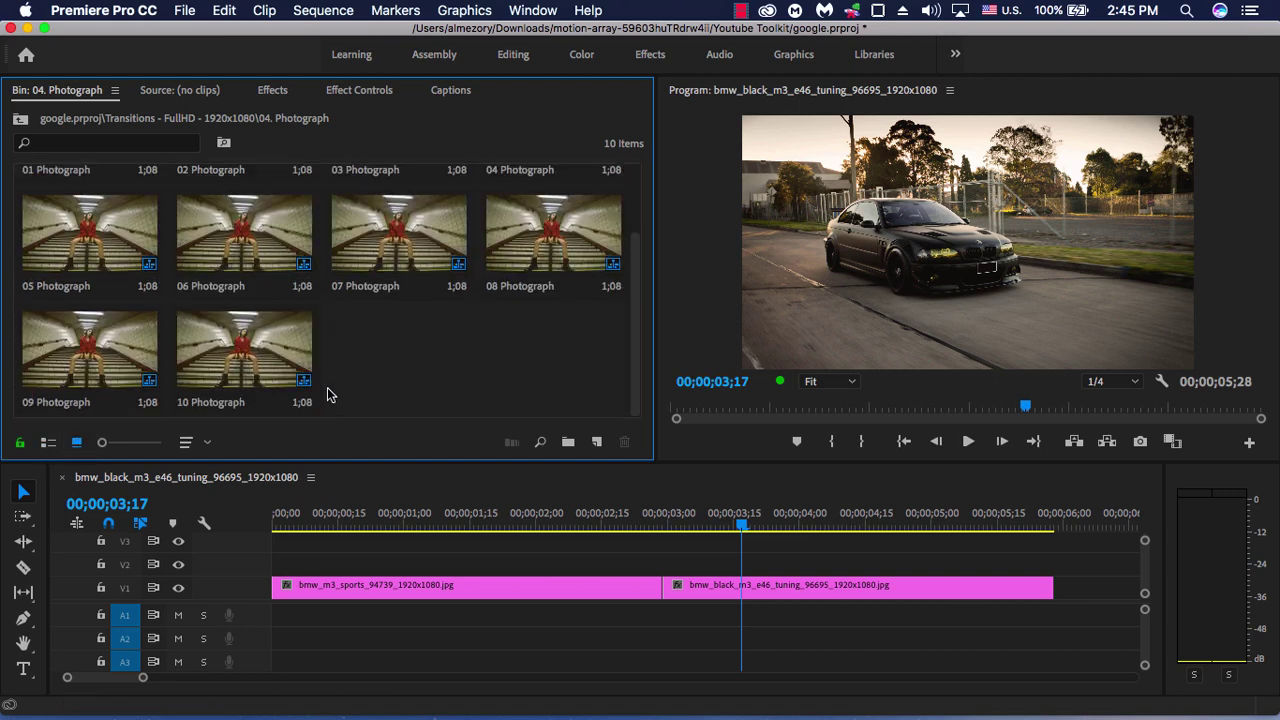
{"action": "scroll", "coordinate": [340, 404], "scroll_direction": "up", "scroll_amount": 2}
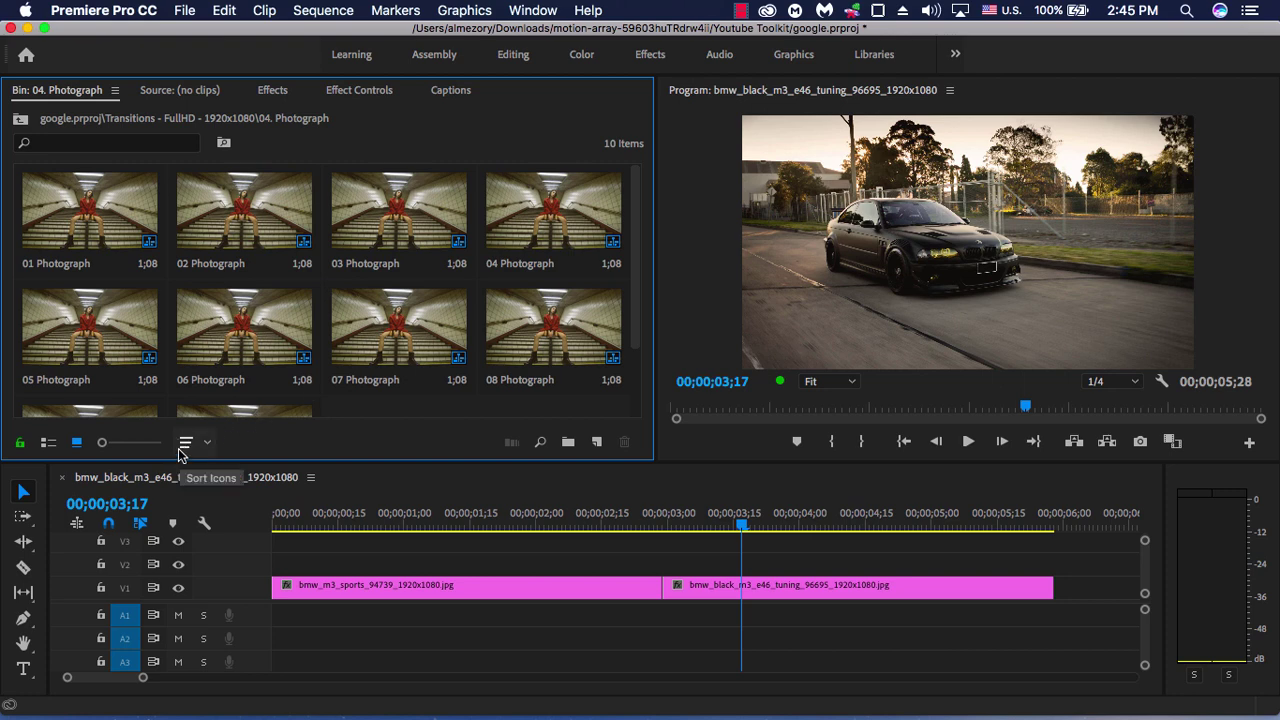
{"action": "left_click", "coordinate": [89, 325]}
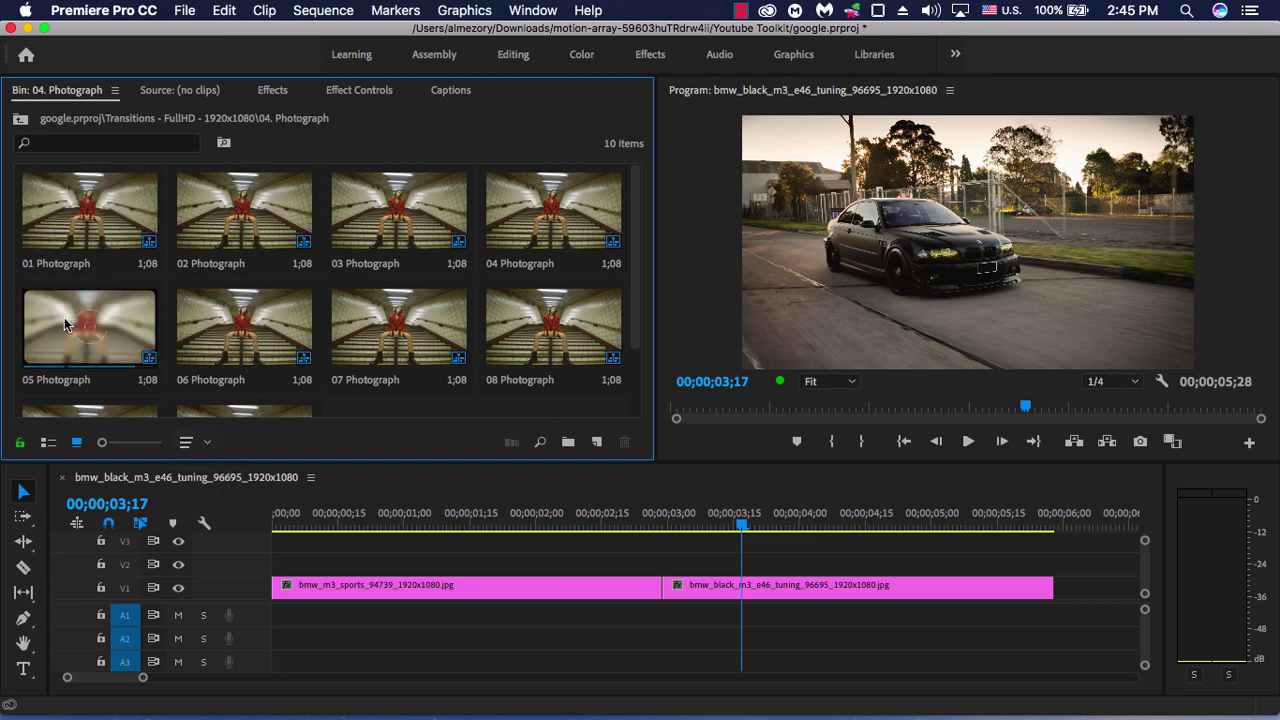
{"action": "left_click_drag", "start_coordinate": [89, 325], "coordinate": [656, 564]}
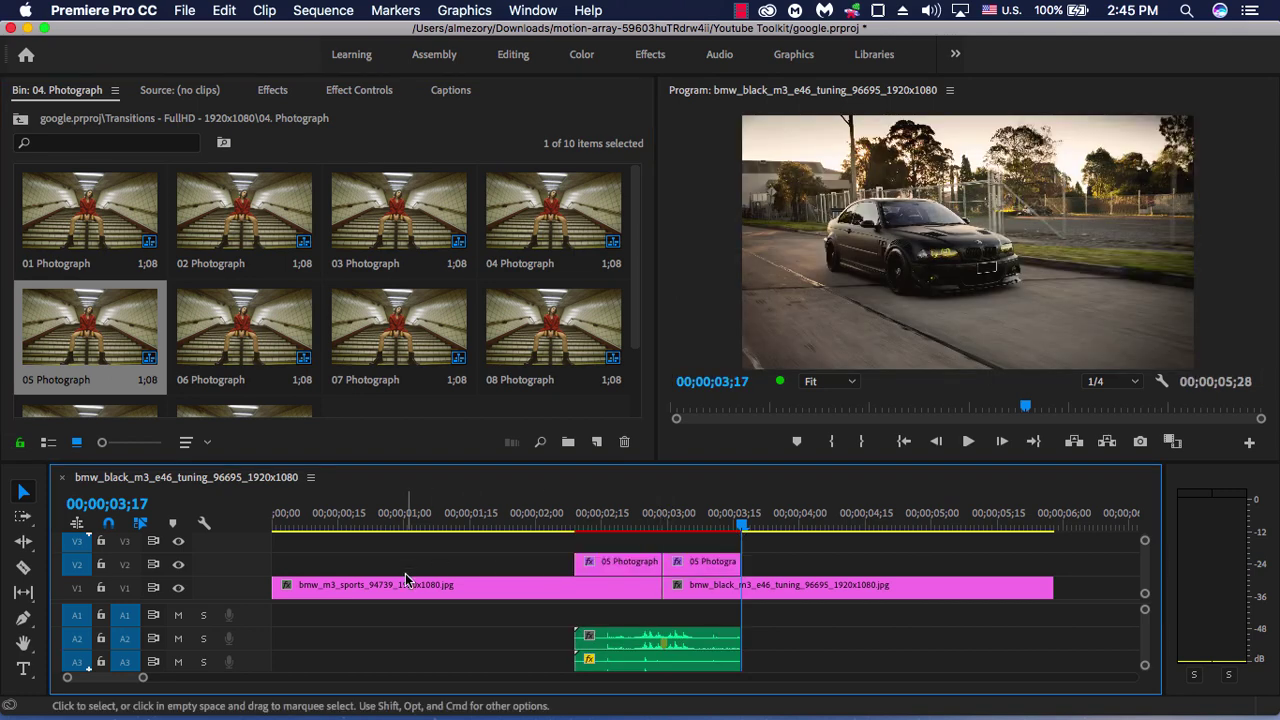
Step: Play the sequence twice from before the cut to preview the photograph transition
{"action": "left_click", "coordinate": [514, 516]}
{"action": "key", "text": "space"}
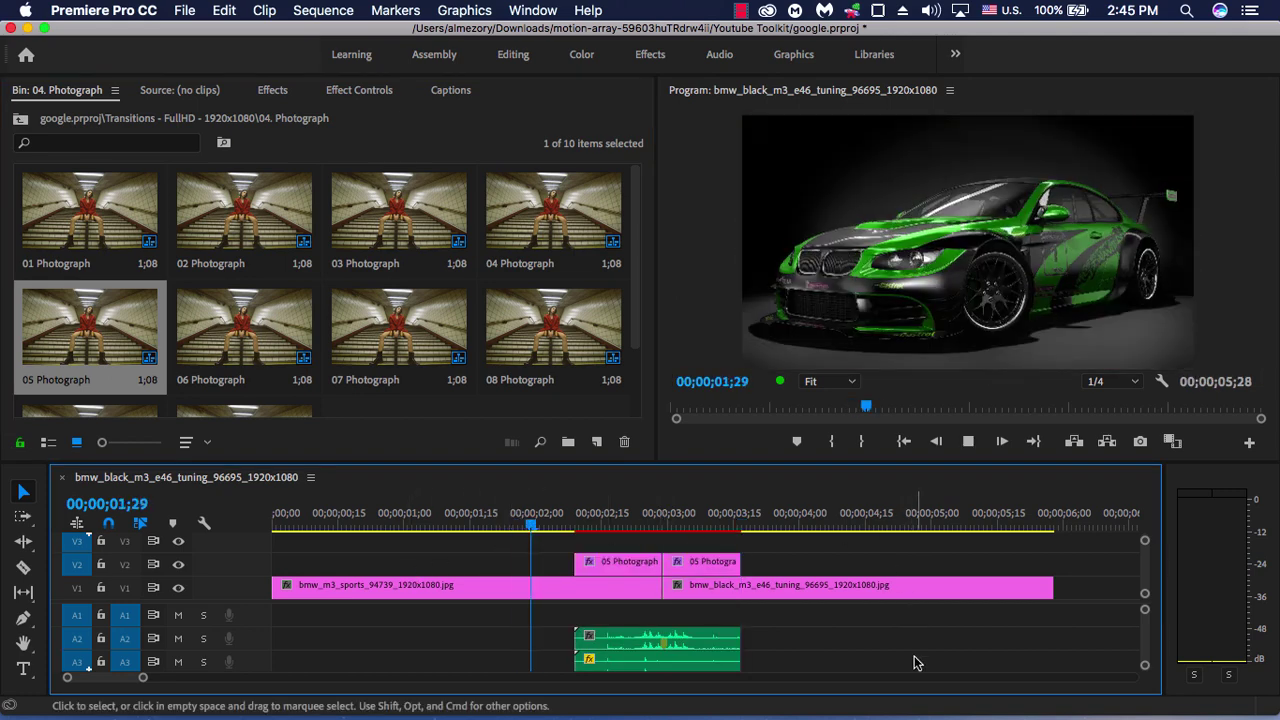
{"action": "key", "text": "space"}
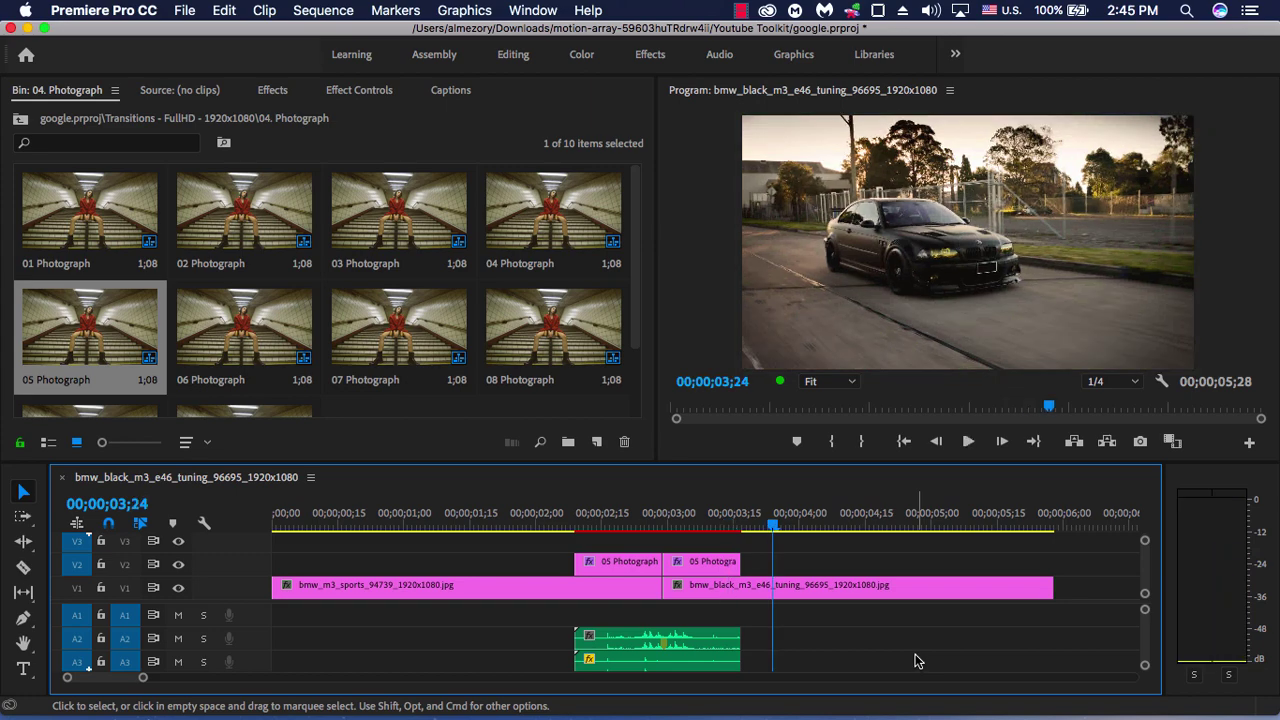
{"action": "left_click", "coordinate": [527, 517]}
{"action": "key", "text": "space"}
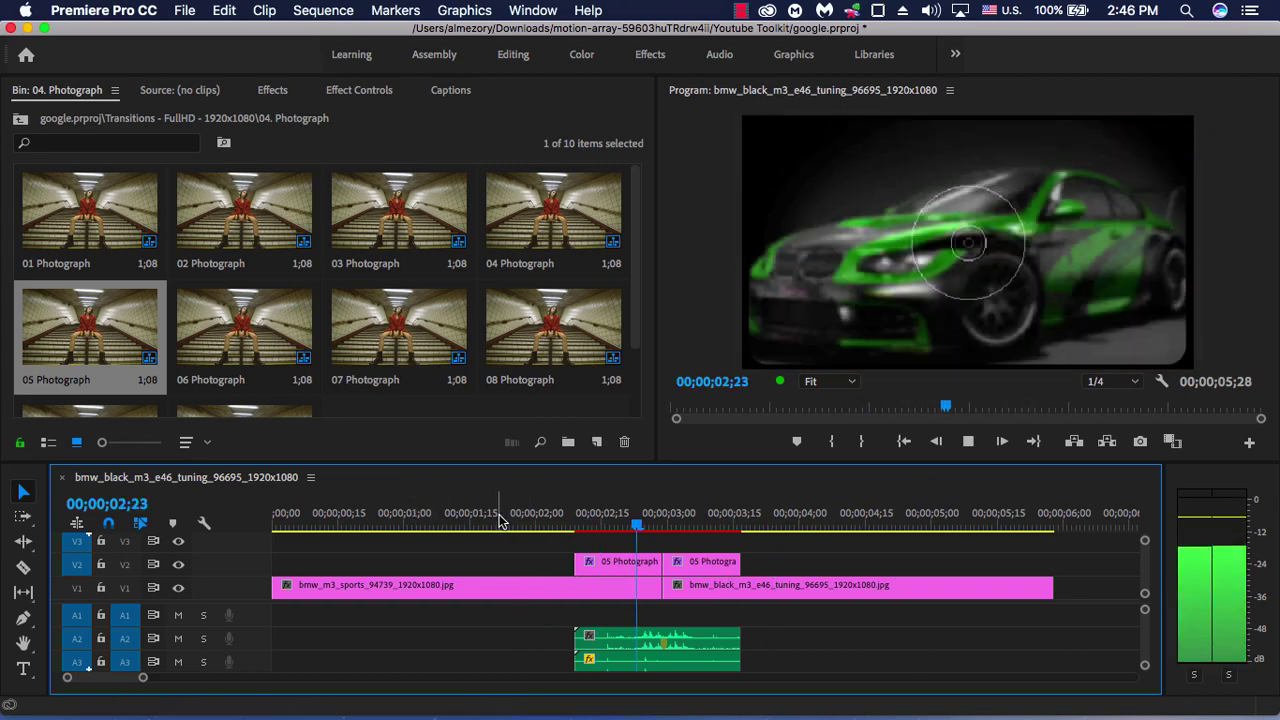
{"action": "key", "text": "space"}
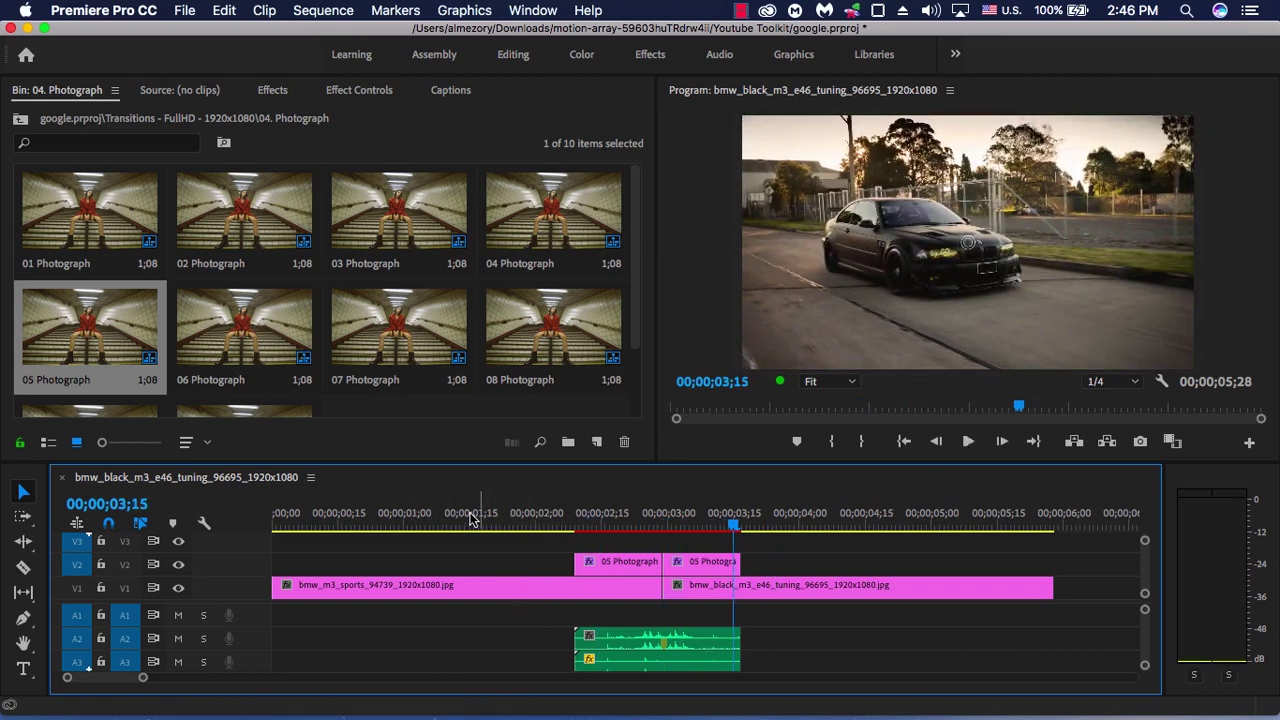
Step: Close the open sequence and return to the project's root in list view with the FullHD transitions bin collapsed
{"action": "left_click", "coordinate": [62, 482]}
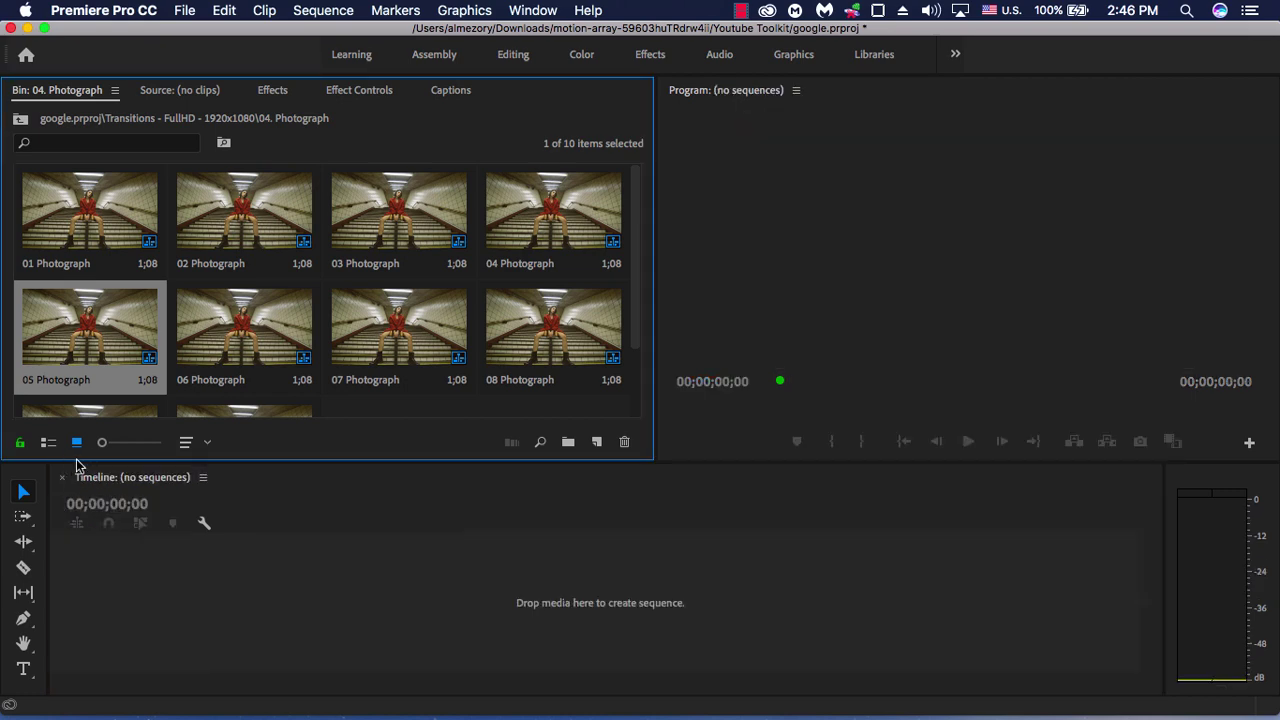
{"action": "left_click", "coordinate": [20, 118]}
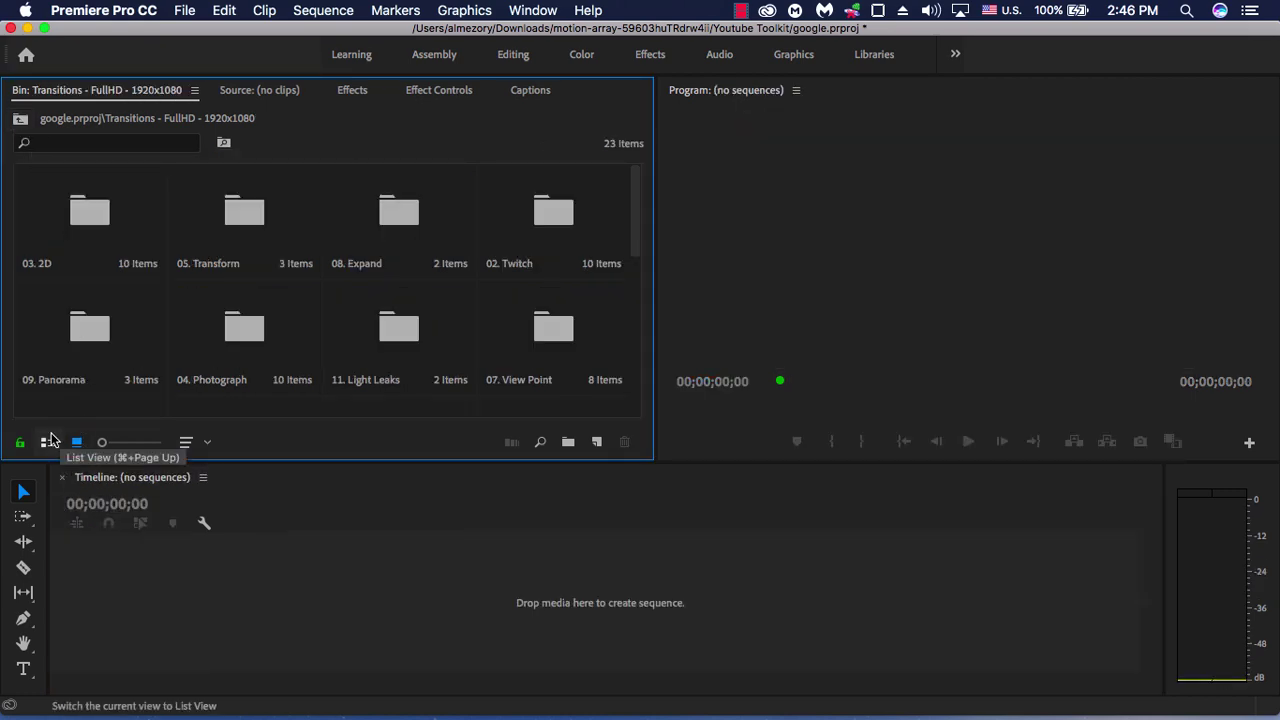
{"action": "left_click", "coordinate": [47, 442]}
{"action": "left_click", "coordinate": [21, 120]}
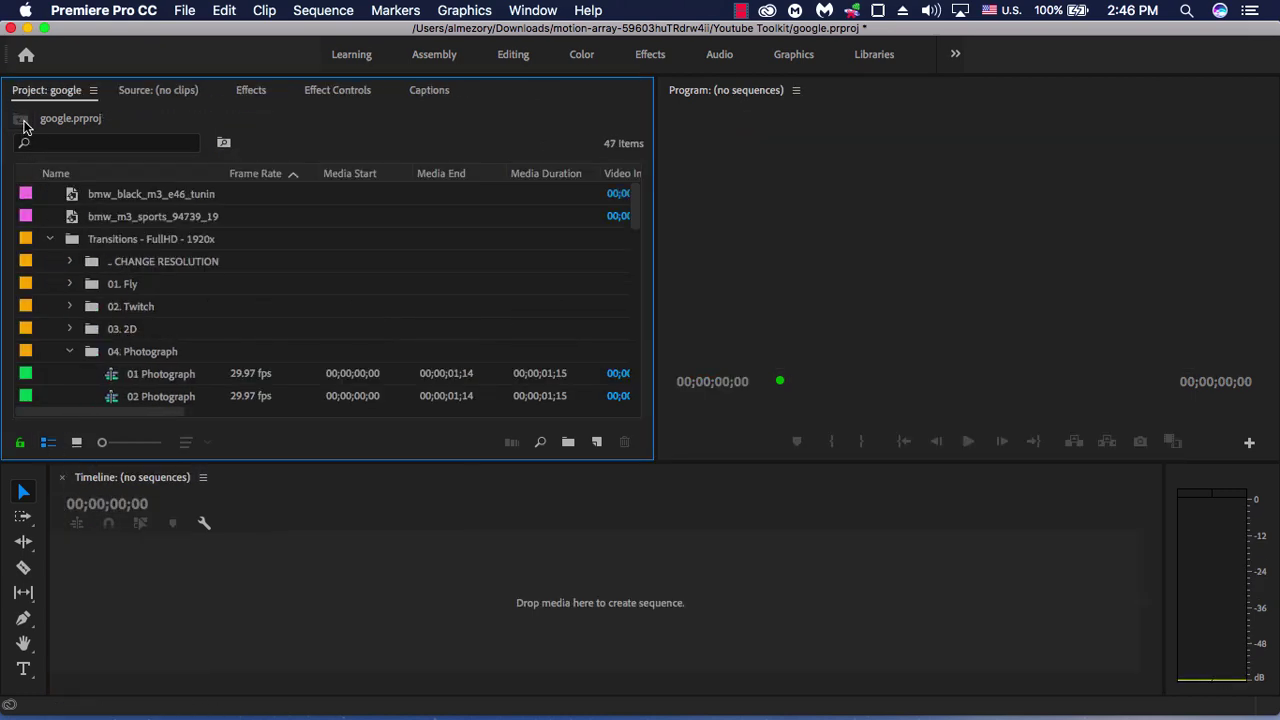
{"action": "left_click", "coordinate": [52, 239]}
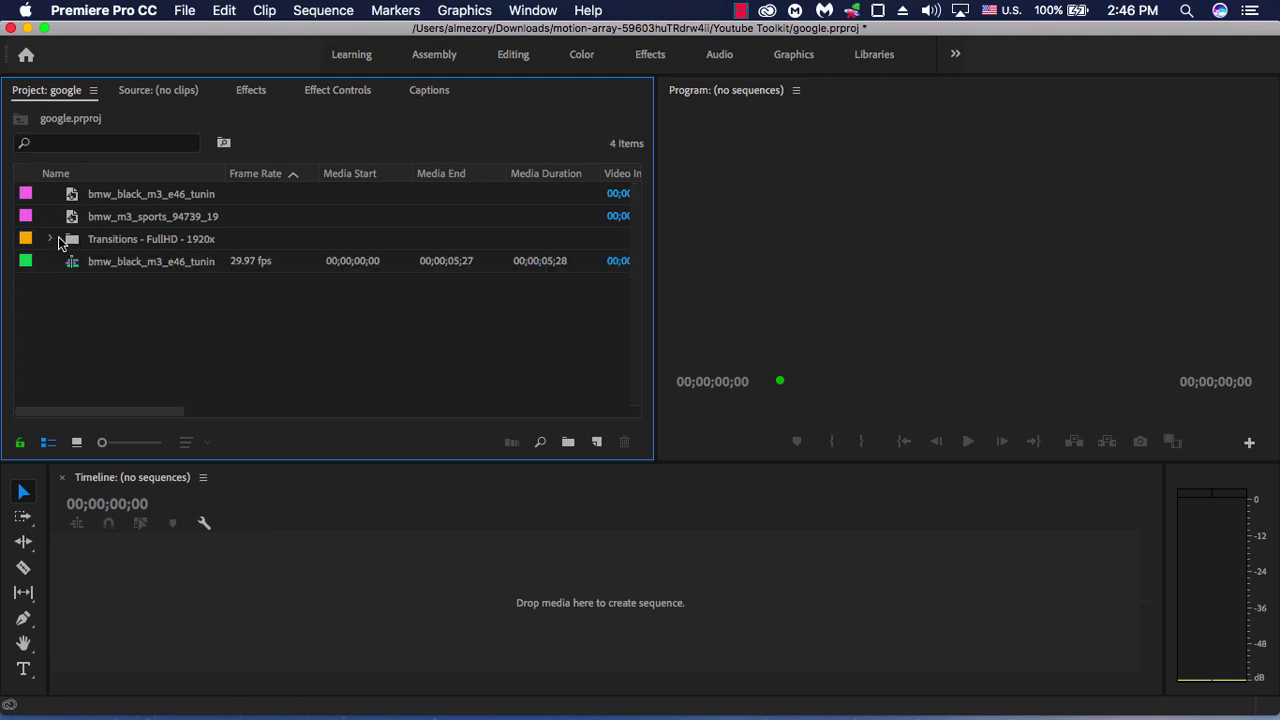
Step: Create a new sequence from the two BMW images, fit it in the timeline and save the project
{"action": "left_click", "coordinate": [137, 203]}
{"action": "left_click", "coordinate": [184, 218], "text": "shift"}
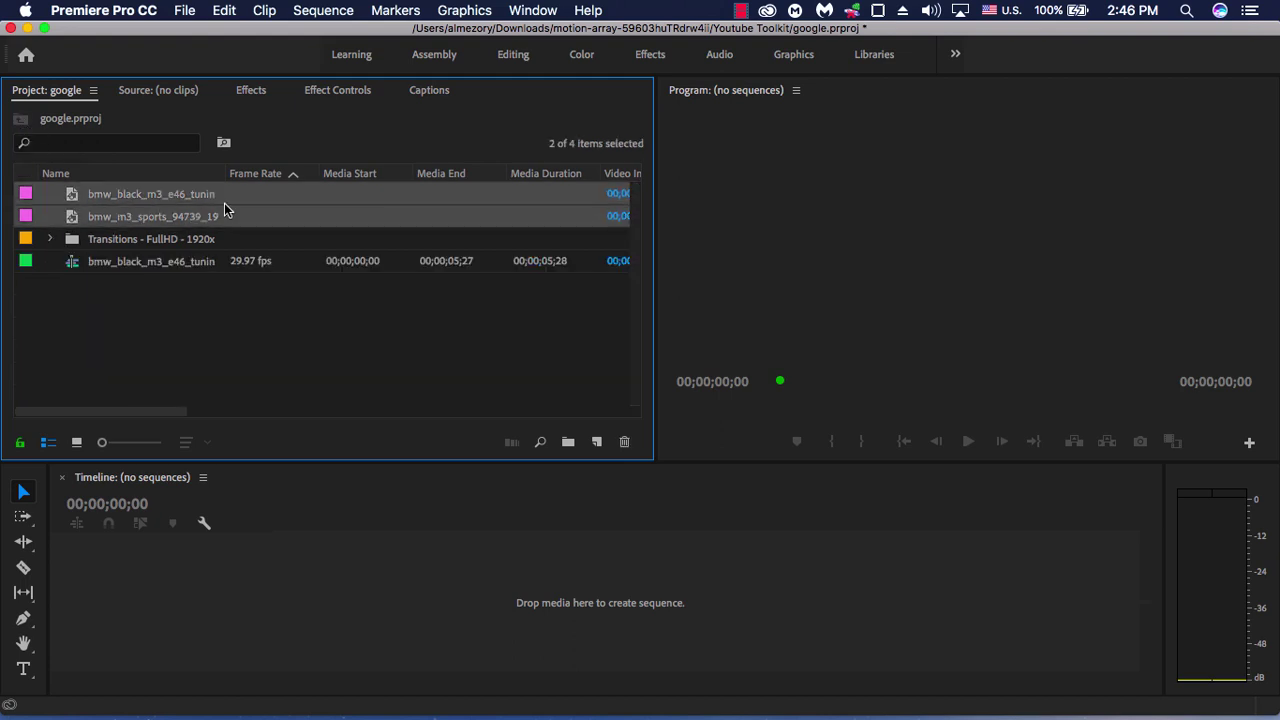
{"action": "left_click_drag", "start_coordinate": [224, 203], "coordinate": [476, 630]}
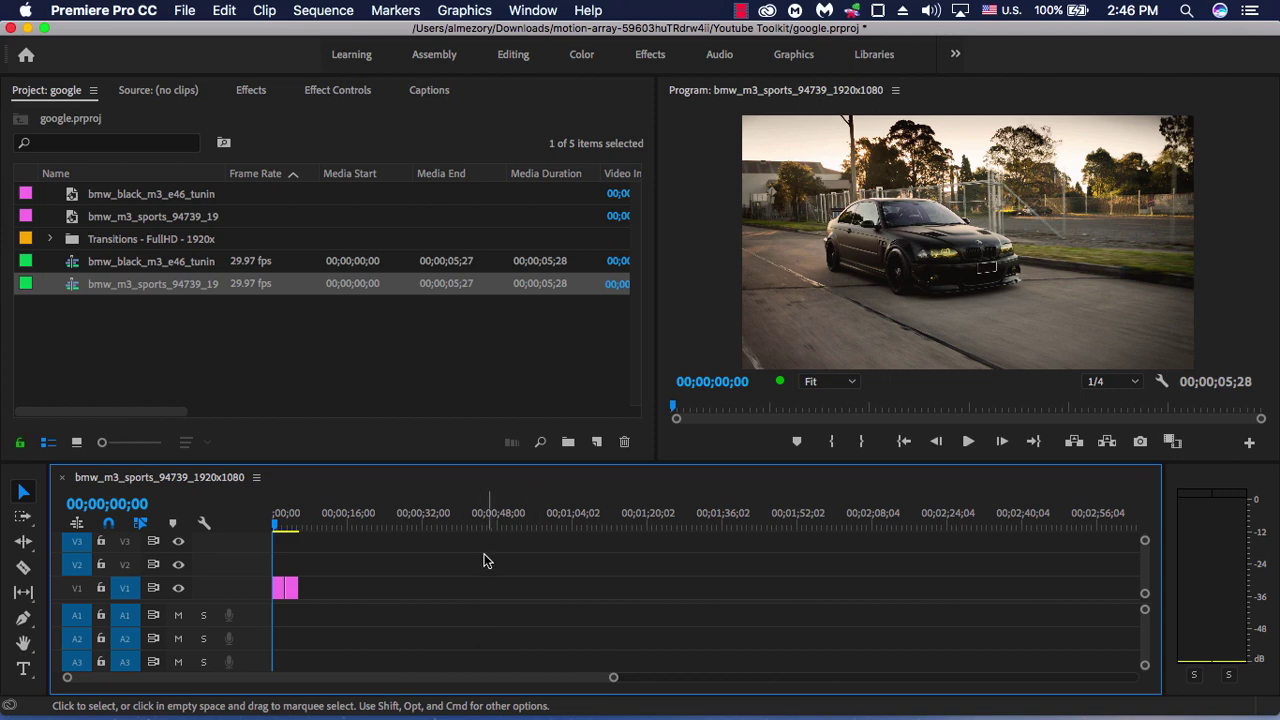
{"action": "key", "text": "backslash"}
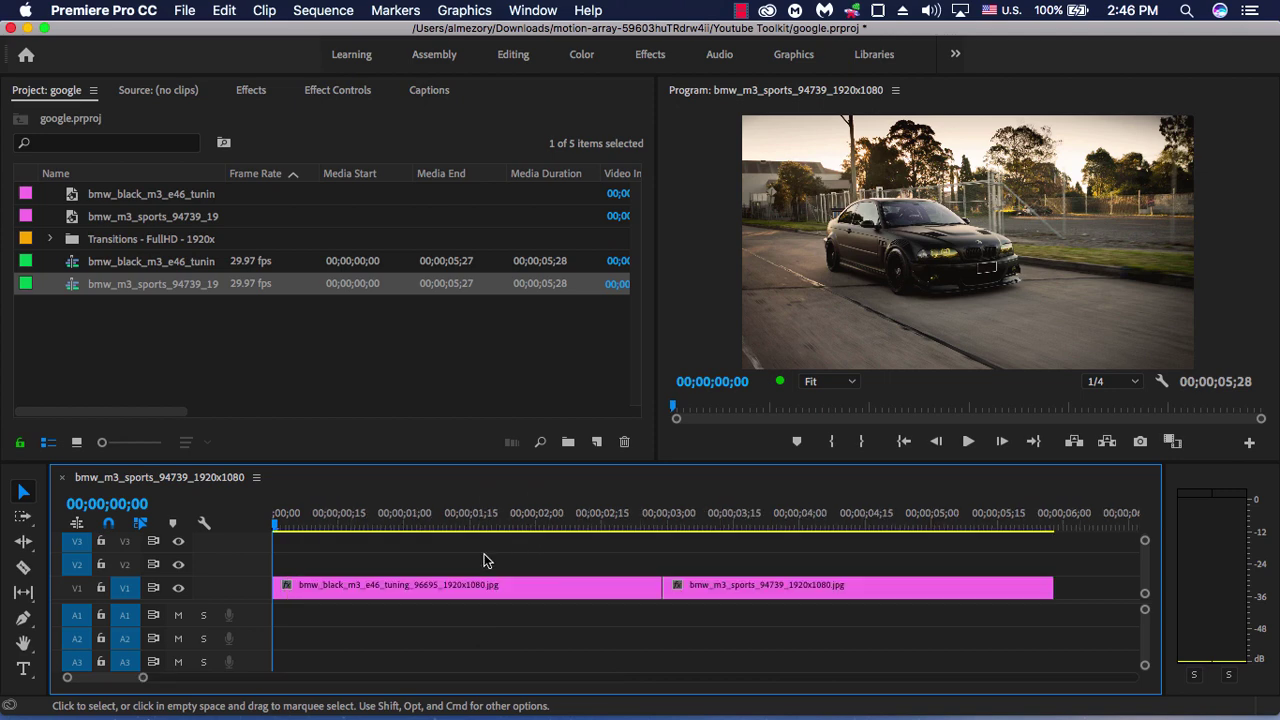
{"action": "key", "text": "super+s"}
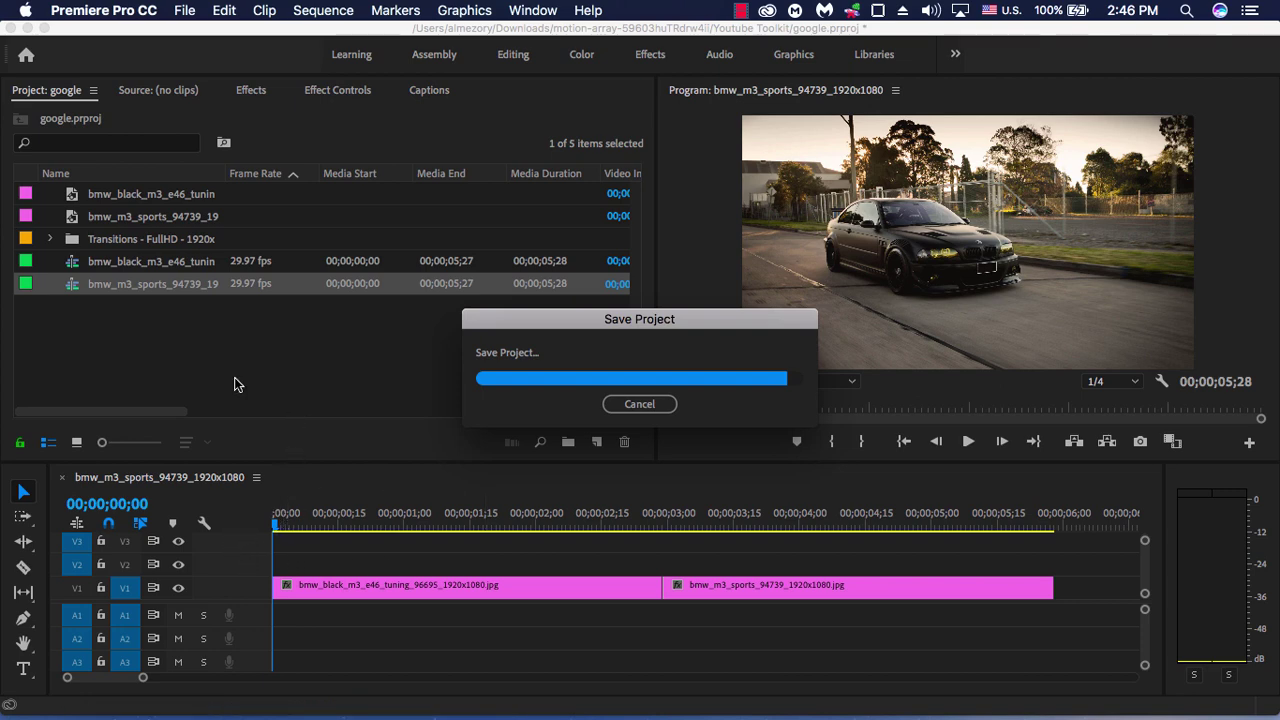
Step: Set the new sequence's frame size to 1080 by 1080, accept deleting its previews, and scrub through the first image
{"action": "left_click", "coordinate": [323, 10]}
{"action": "left_click", "coordinate": [345, 36]}
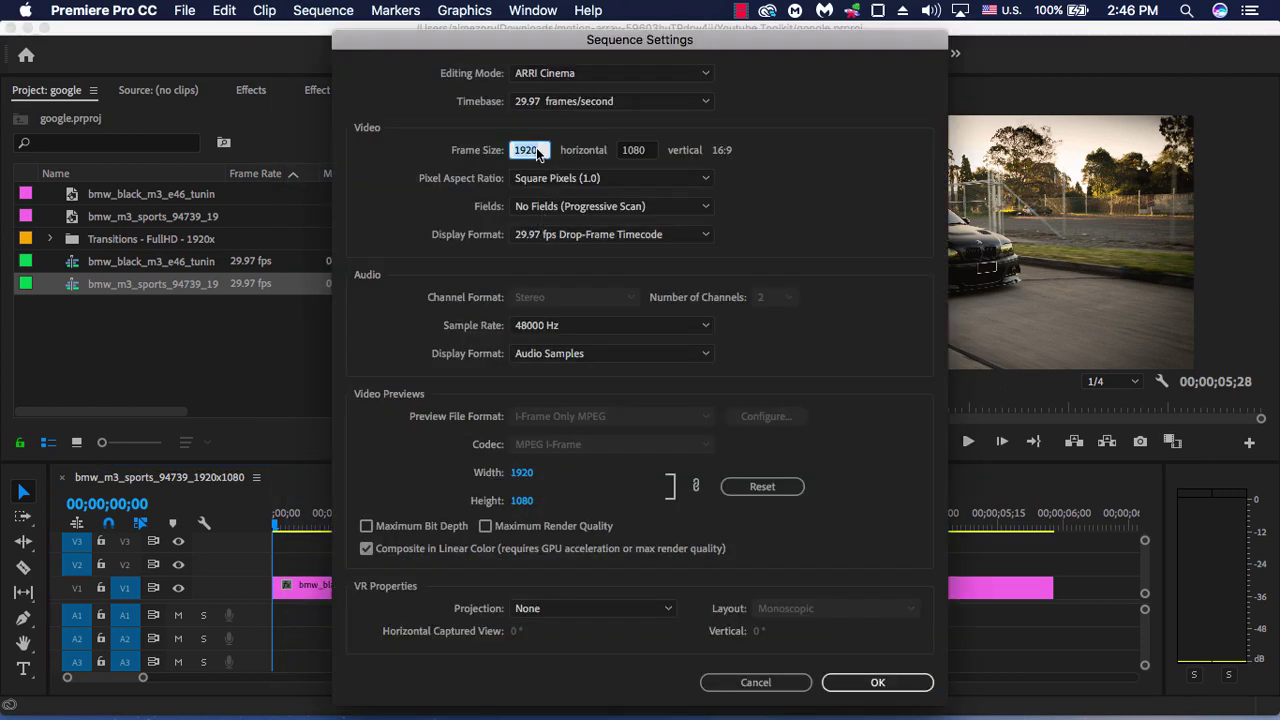
{"action": "type", "text": "1880"}
{"action": "key", "text": "Tab"}
{"action": "type", "text": "1"}
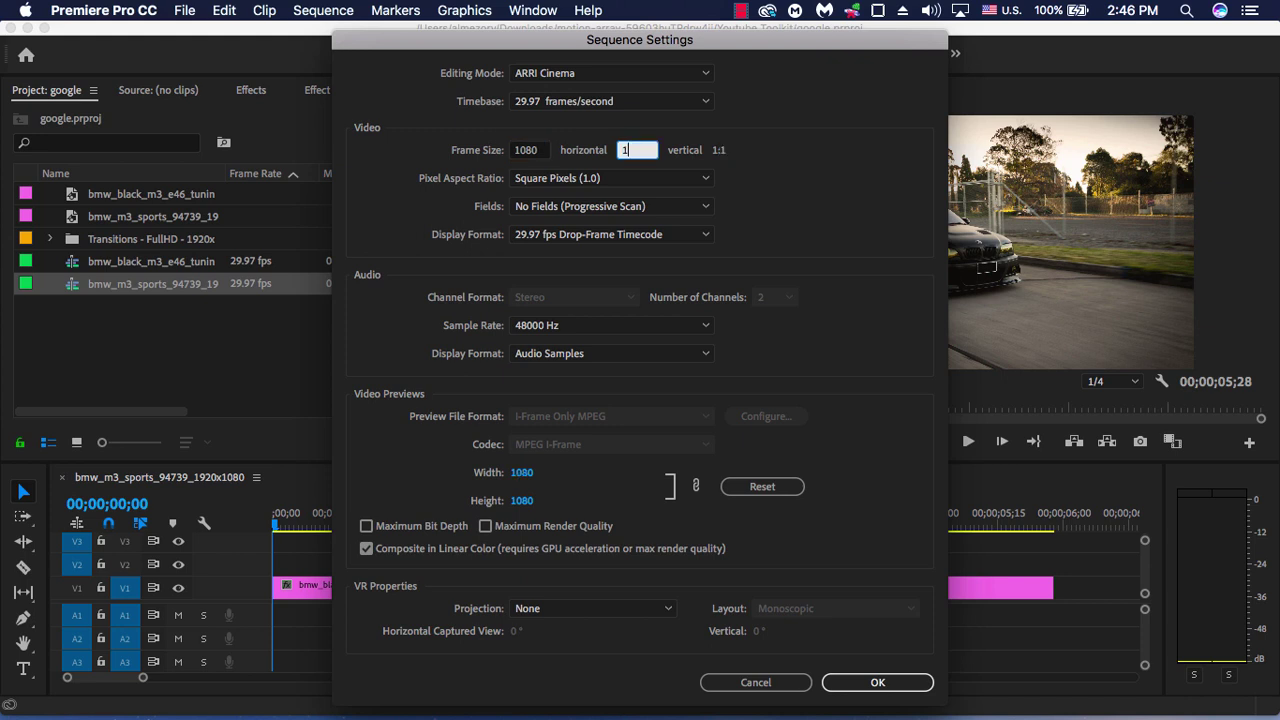
{"action": "left_click", "coordinate": [858, 682]}
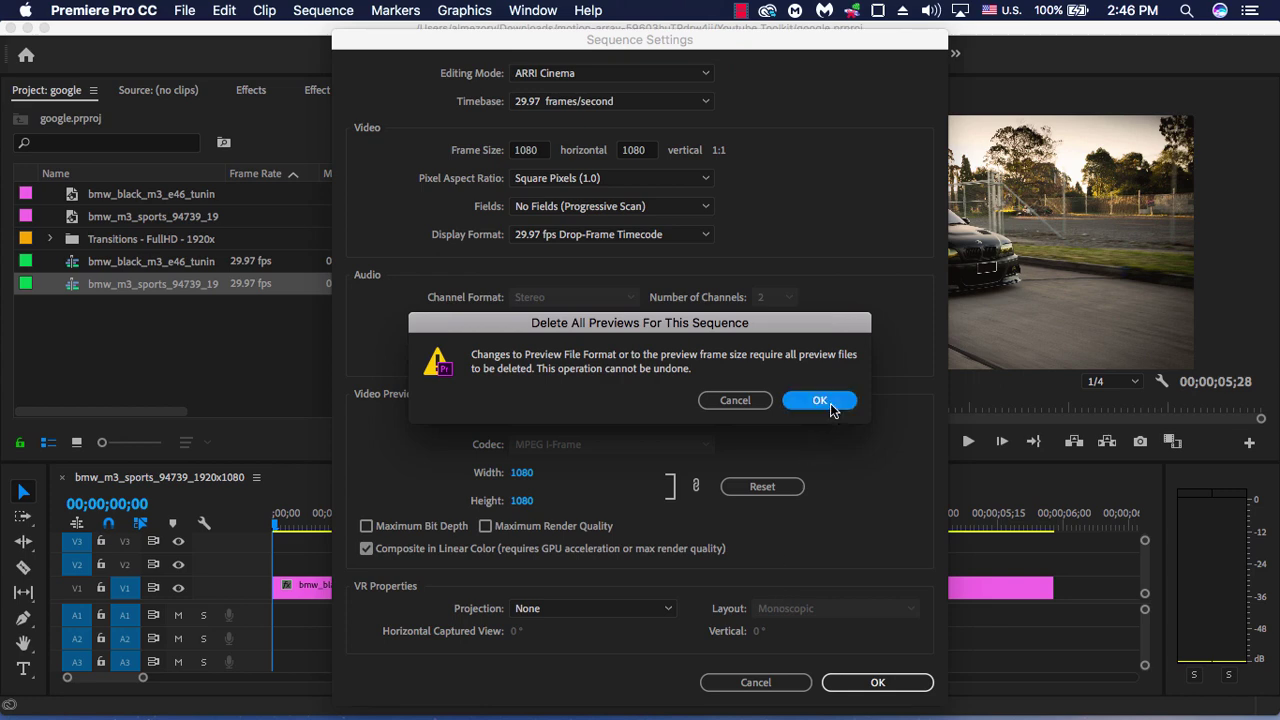
{"action": "left_click", "coordinate": [829, 402]}
{"action": "left_click_drag", "start_coordinate": [370, 512], "coordinate": [570, 528]}
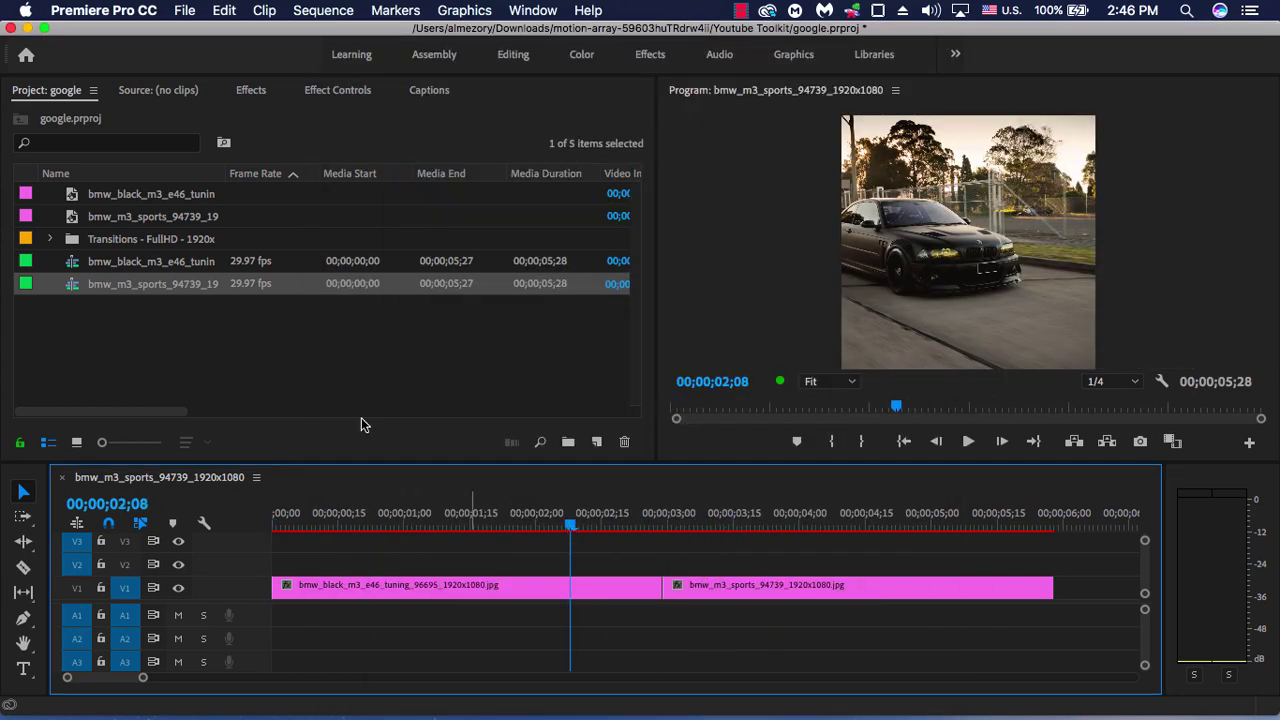
Step: Import the entire Transitions - Instagram 1080x1080.prproj project and relink its missing media using the matching 01.wav file
{"action": "left_click", "coordinate": [253, 352]}
{"action": "double_click", "coordinate": [253, 352]}
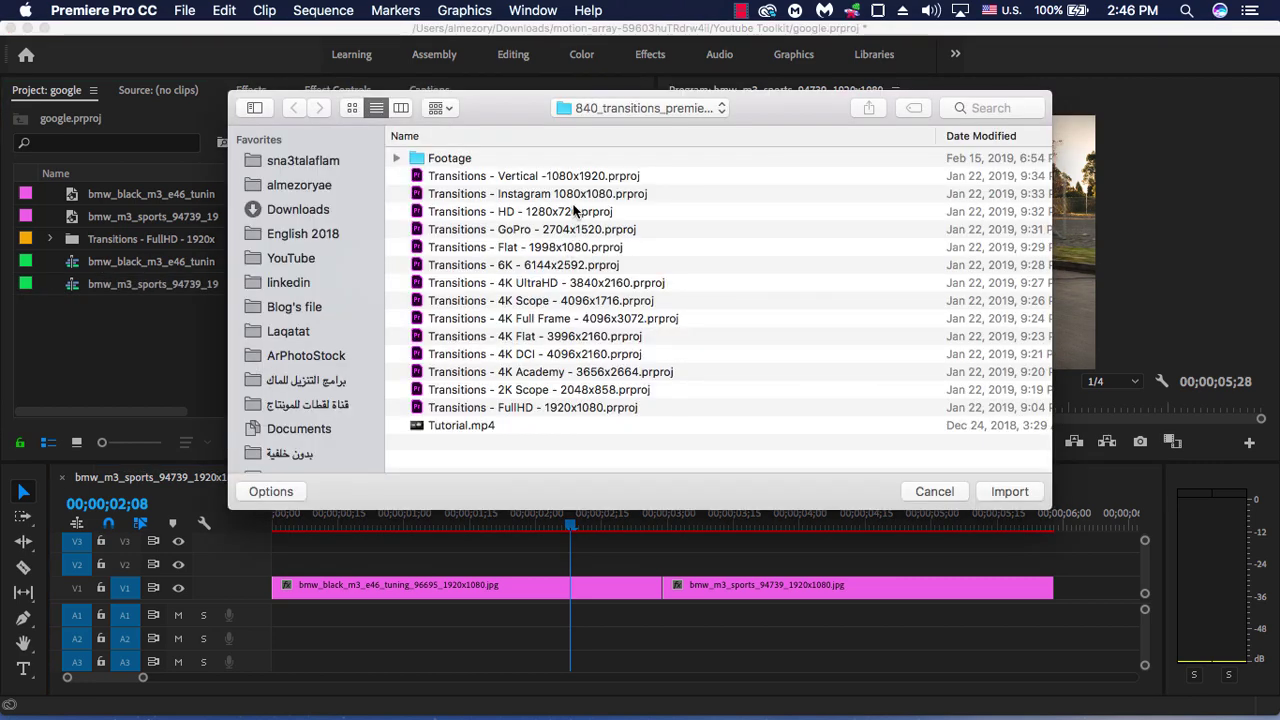
{"action": "left_click", "coordinate": [535, 195]}
{"action": "left_click", "coordinate": [1012, 491]}
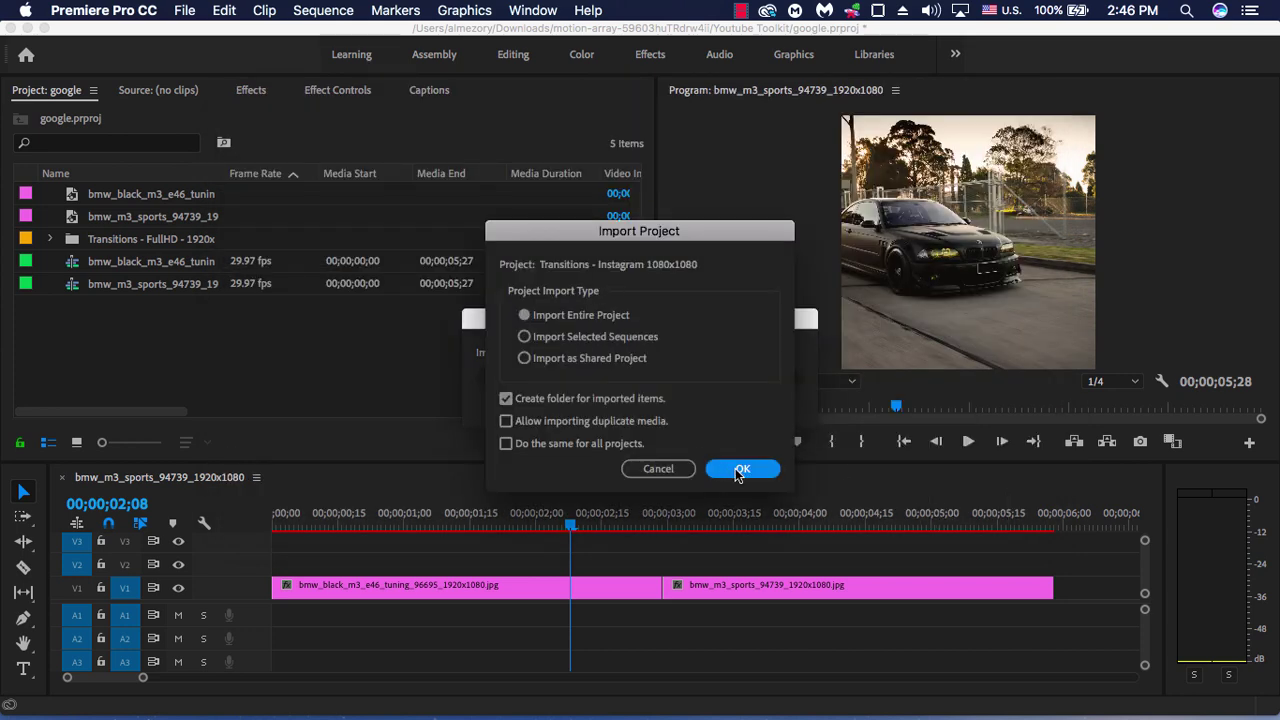
{"action": "left_click", "coordinate": [730, 468]}
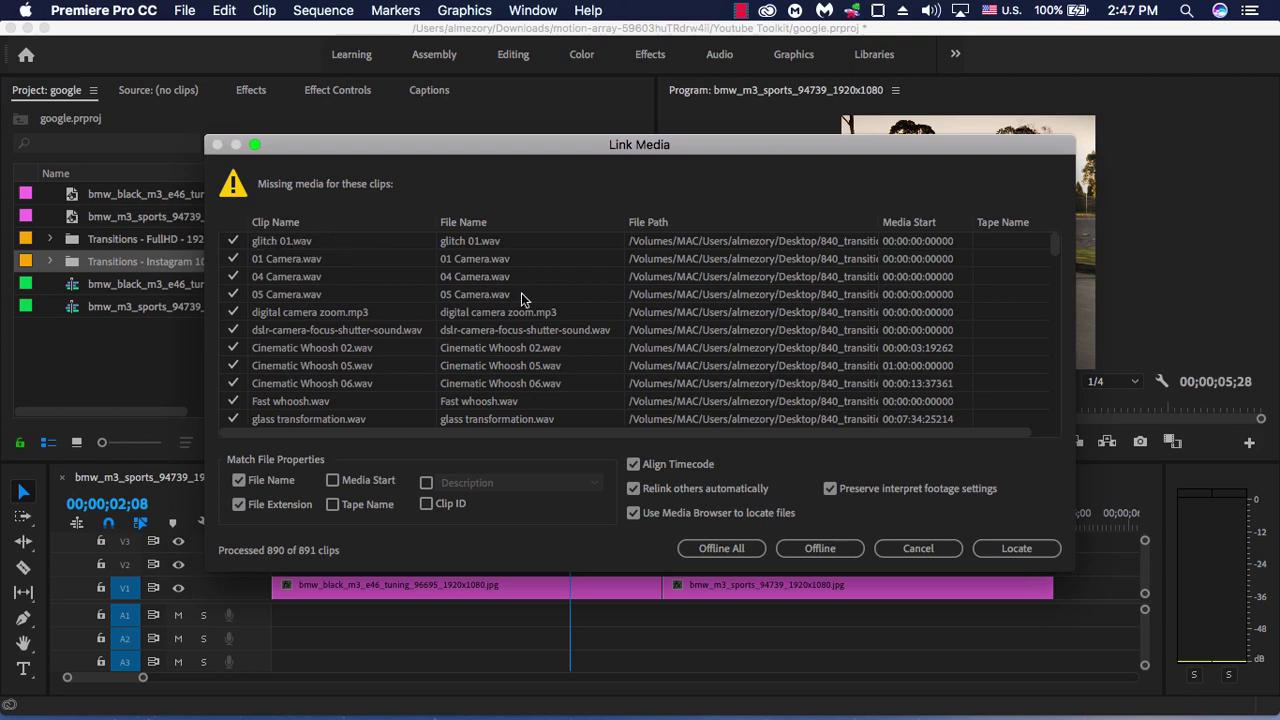
{"action": "left_click", "coordinate": [1016, 548]}
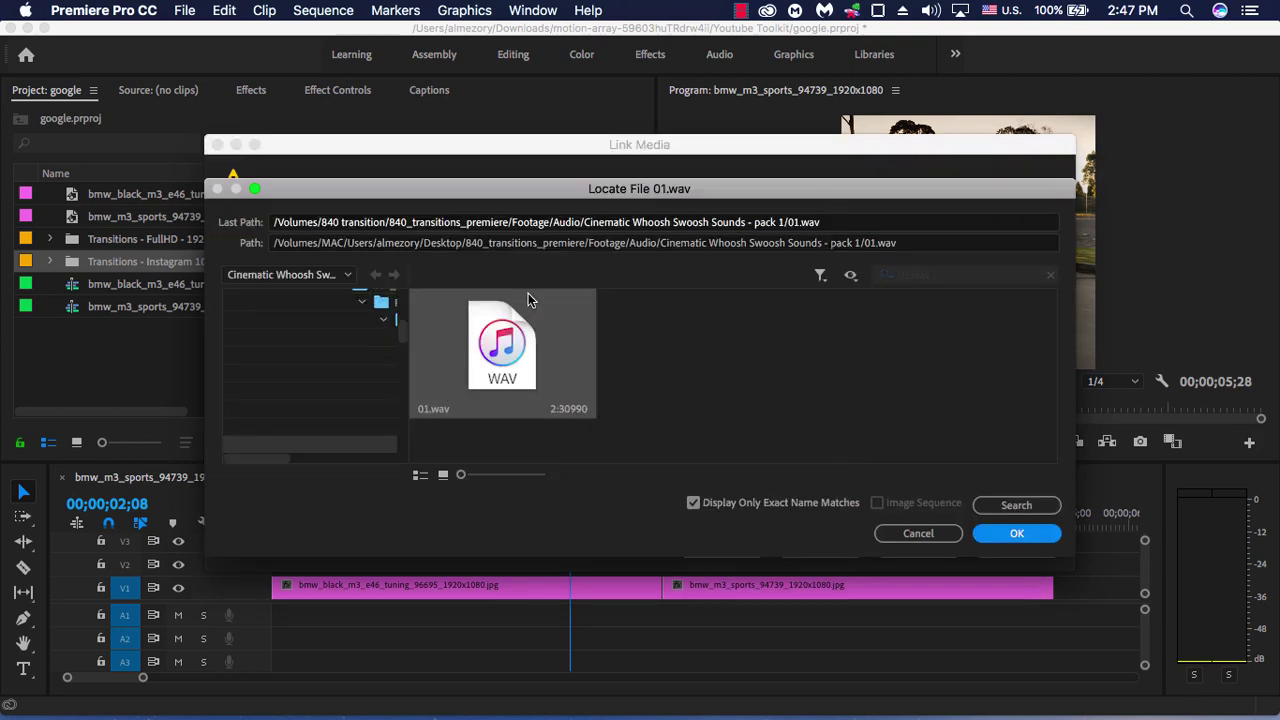
{"action": "left_click", "coordinate": [1012, 536]}
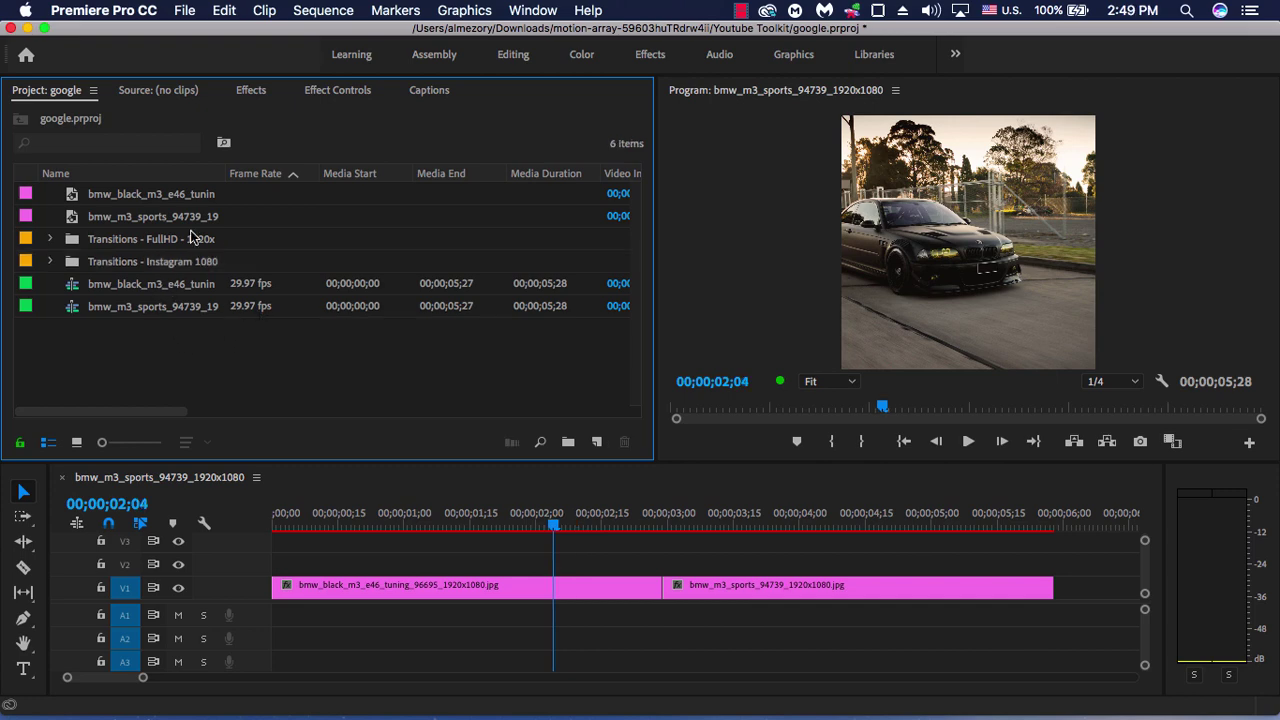
Step: Open the 08. Expand bin inside the imported Transitions - Instagram 1080x1080 bin
{"action": "double_click", "coordinate": [181, 259]}
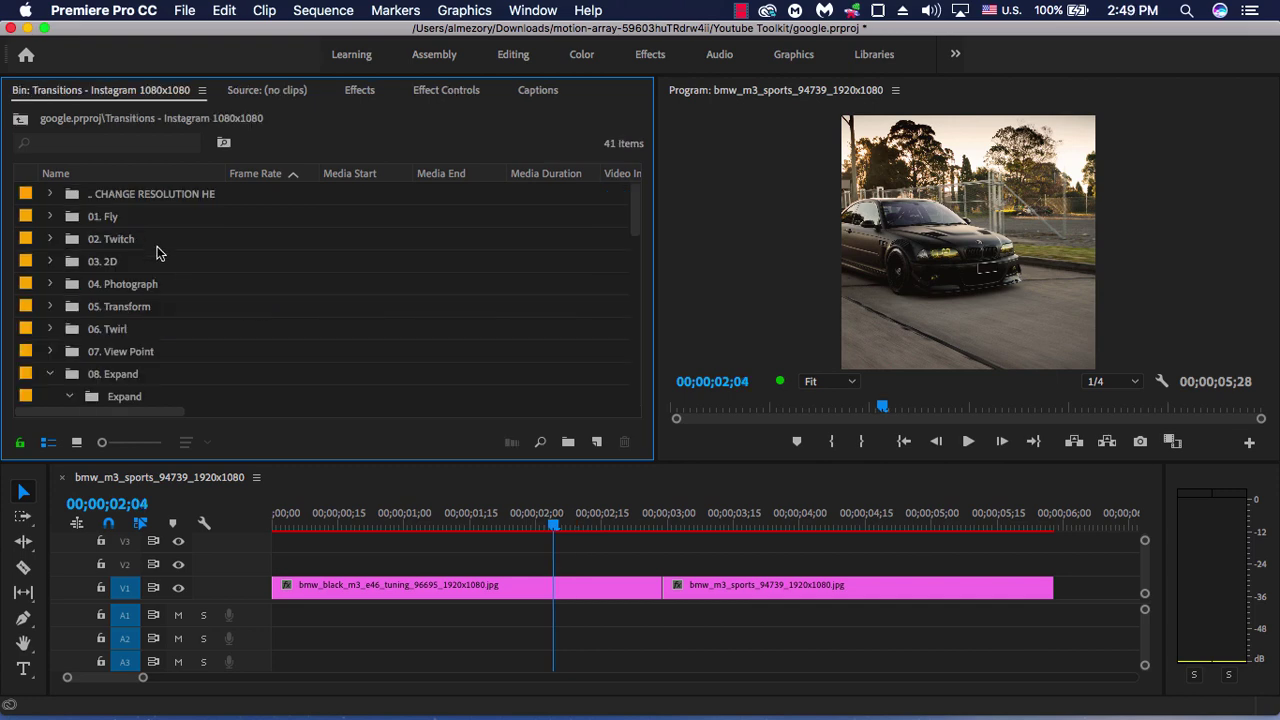
{"action": "scroll", "coordinate": [106, 370], "scroll_direction": "down", "scroll_amount": 5}
{"action": "scroll", "coordinate": [97, 337], "scroll_direction": "up", "scroll_amount": 2}
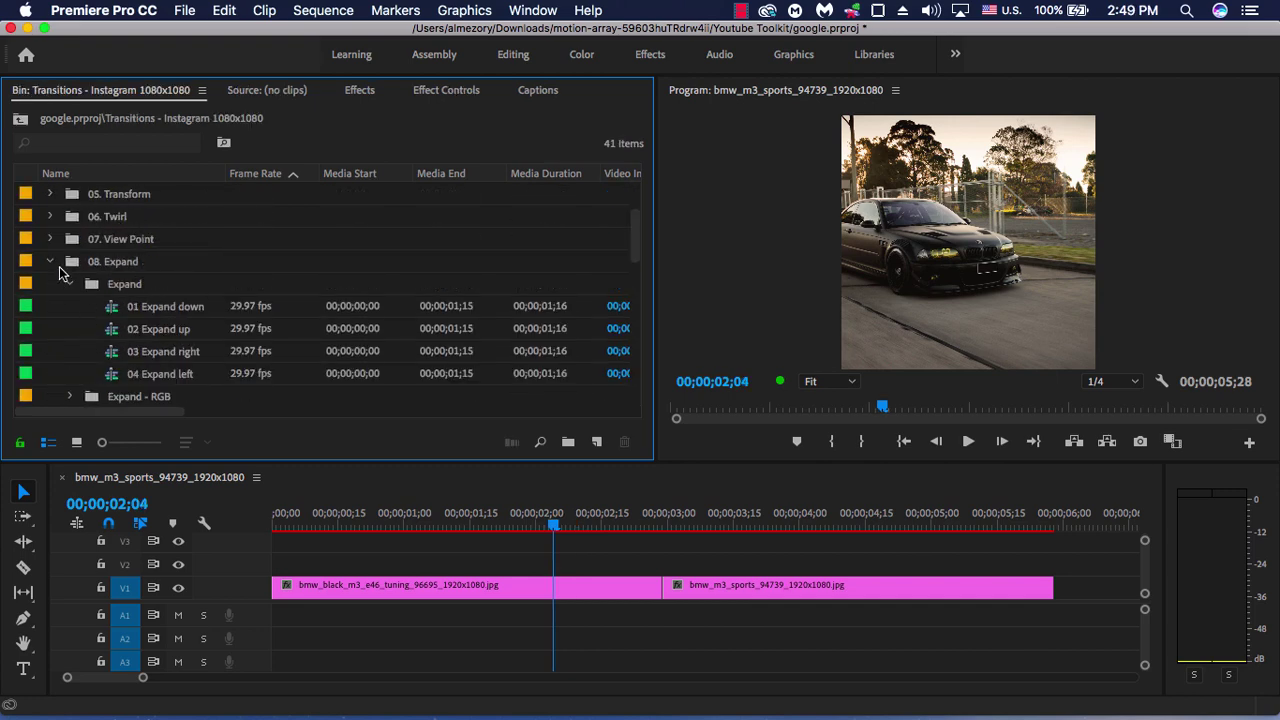
{"action": "left_click", "coordinate": [50, 261]}
{"action": "double_click", "coordinate": [107, 261]}
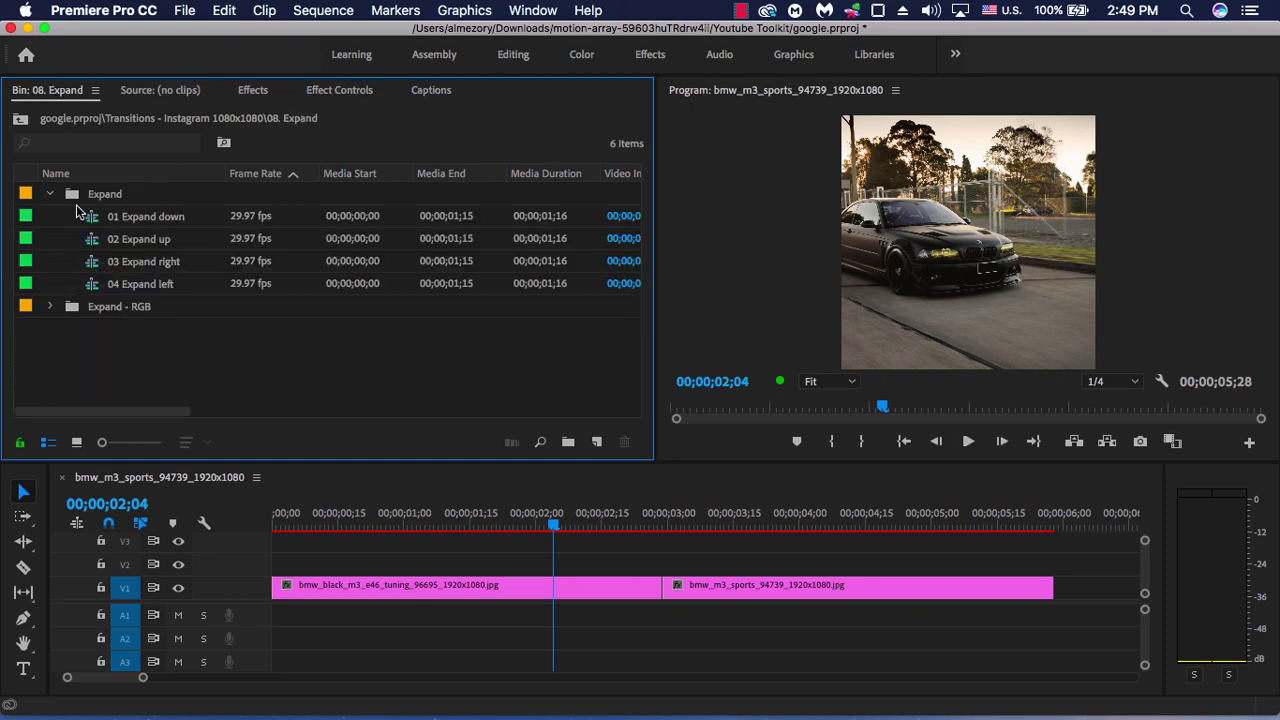
Step: Open the Expand sub-bin of the 08. Expand bin and display its transitions as thumbnails
{"action": "left_click", "coordinate": [50, 194]}
{"action": "double_click", "coordinate": [78, 196]}
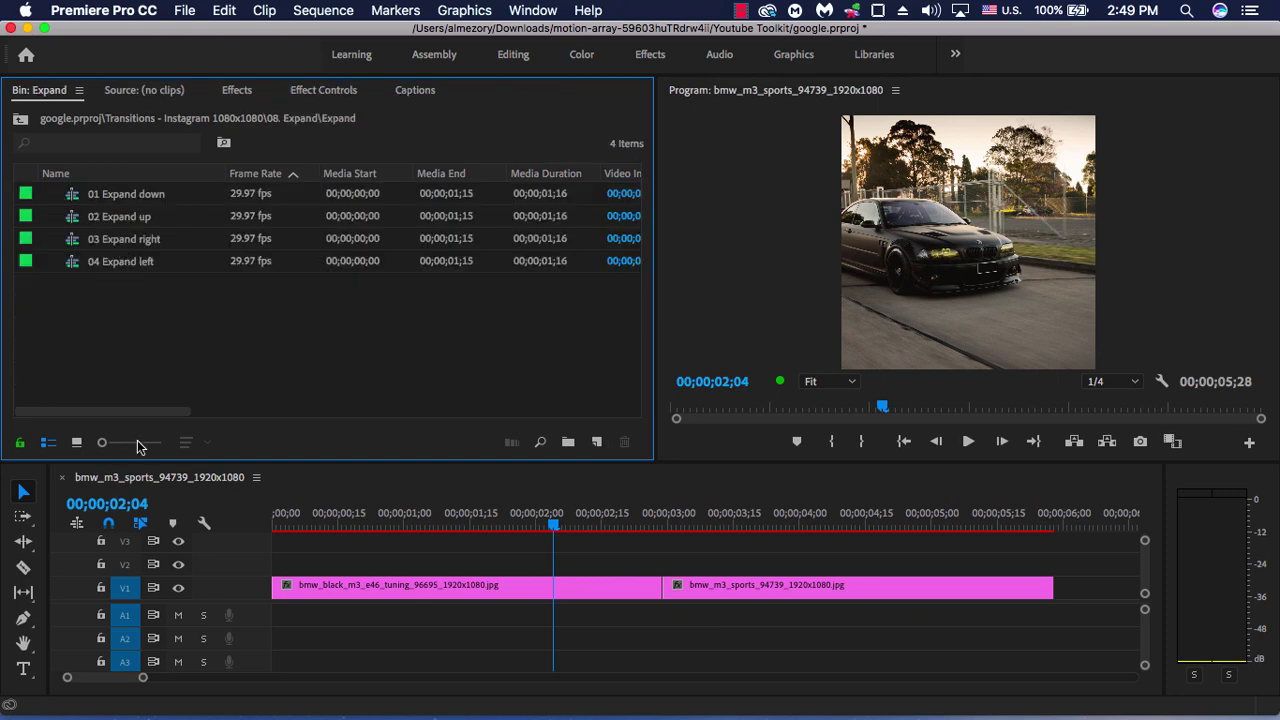
{"action": "left_click", "coordinate": [76, 442]}
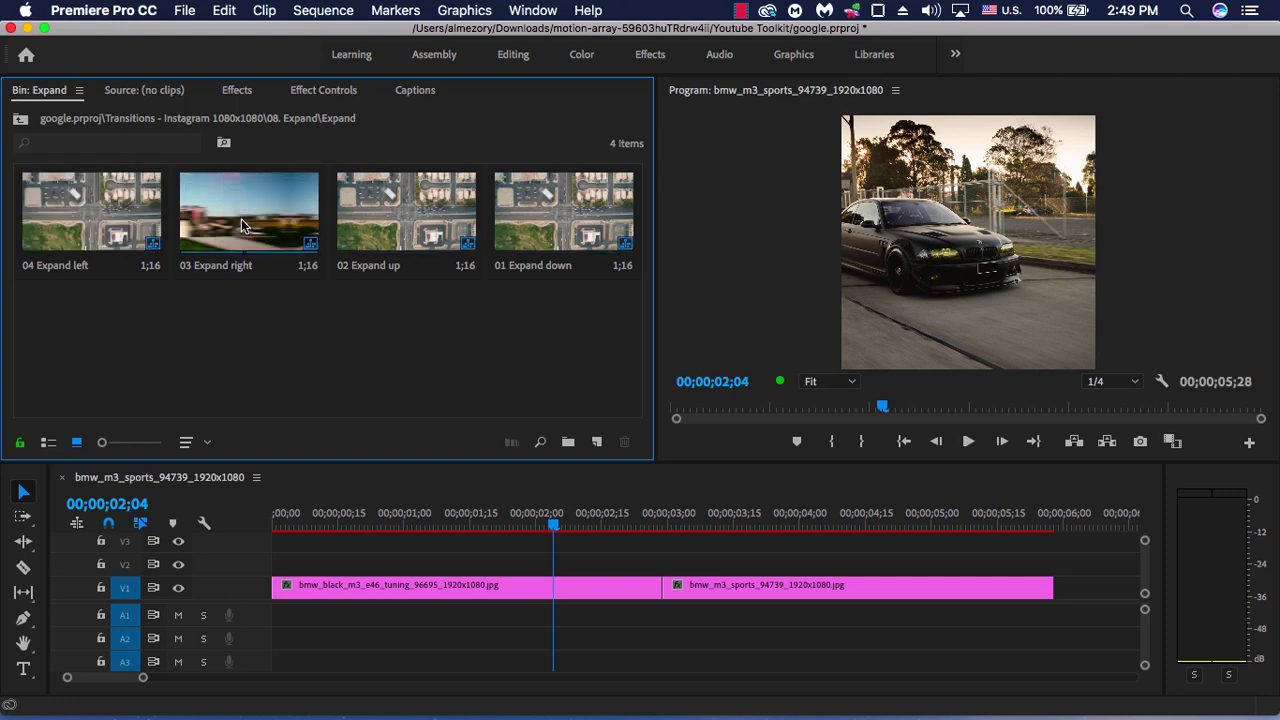
Step: Place the 03 Expand right transition above the two BMW images, with its internal cut aligned to the cut between them
{"action": "left_click_drag", "start_coordinate": [231, 212], "coordinate": [608, 502]}
{"action": "left_click_drag", "start_coordinate": [625, 566], "coordinate": [681, 568]}
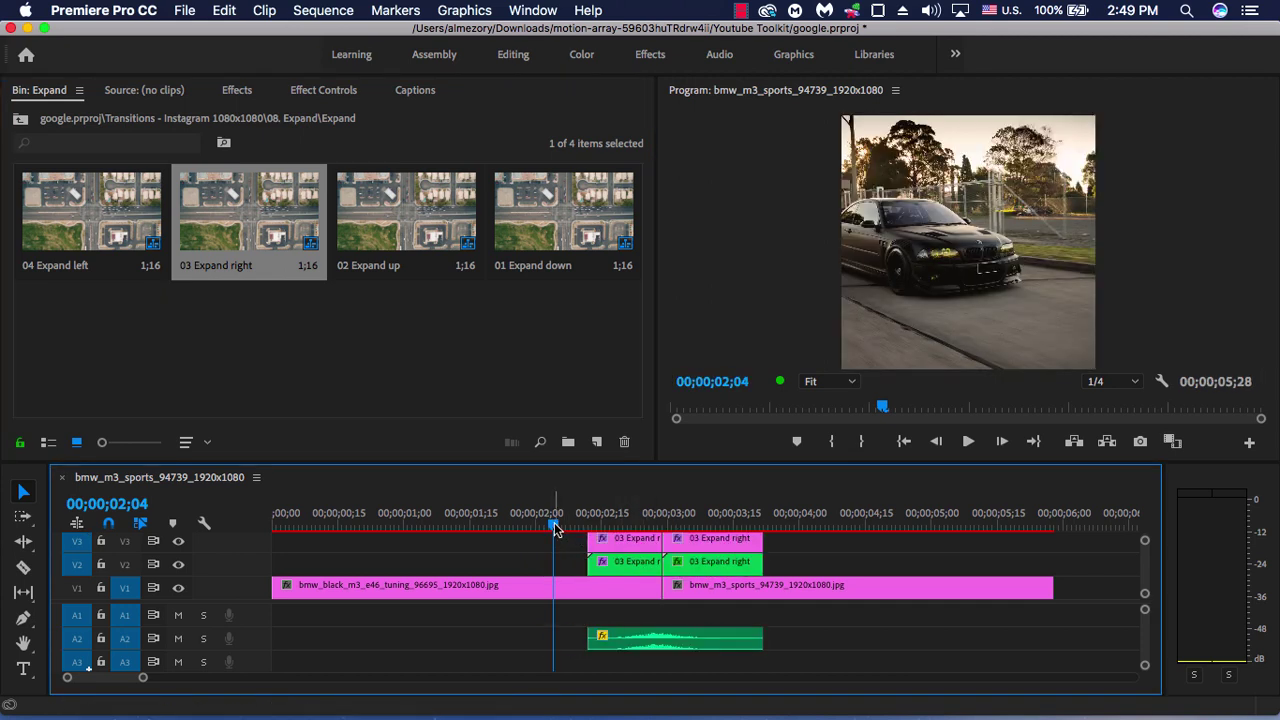
Step: Play the sequence twice from shortly before the 03 Expand right transition until past its end to preview it
{"action": "left_click_drag", "start_coordinate": [555, 525], "coordinate": [530, 524]}
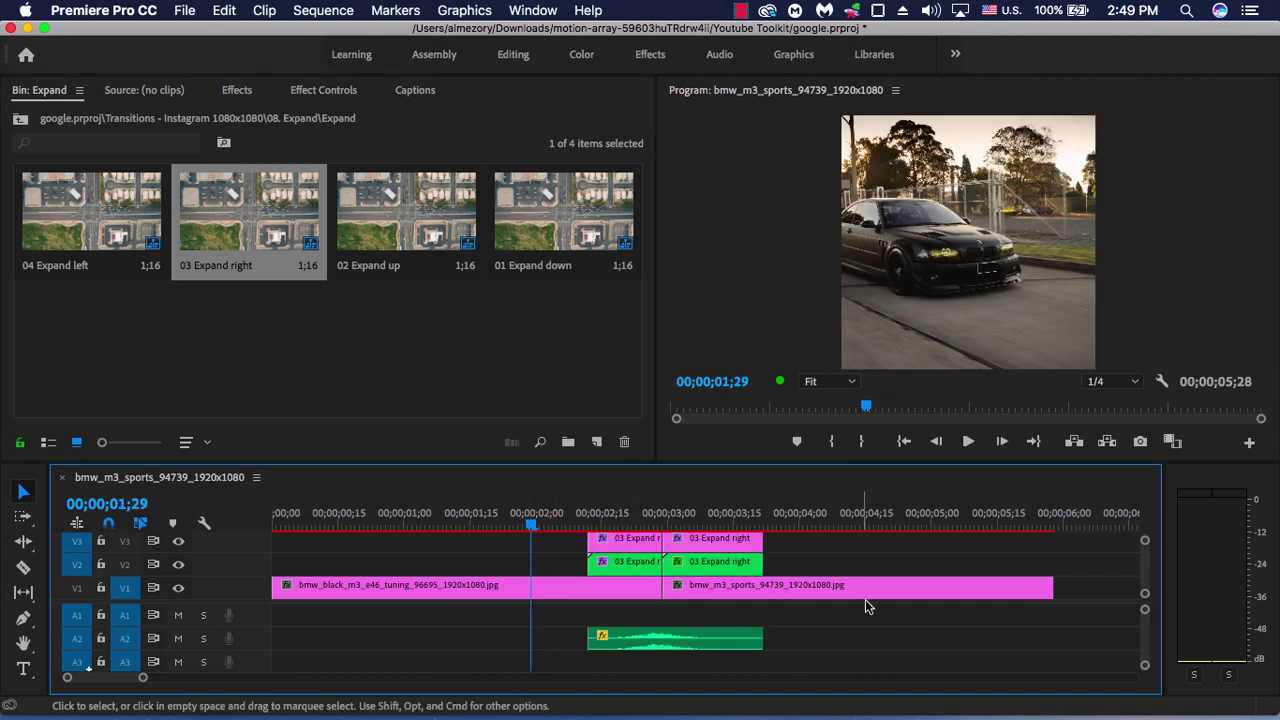
{"action": "key", "text": "space"}
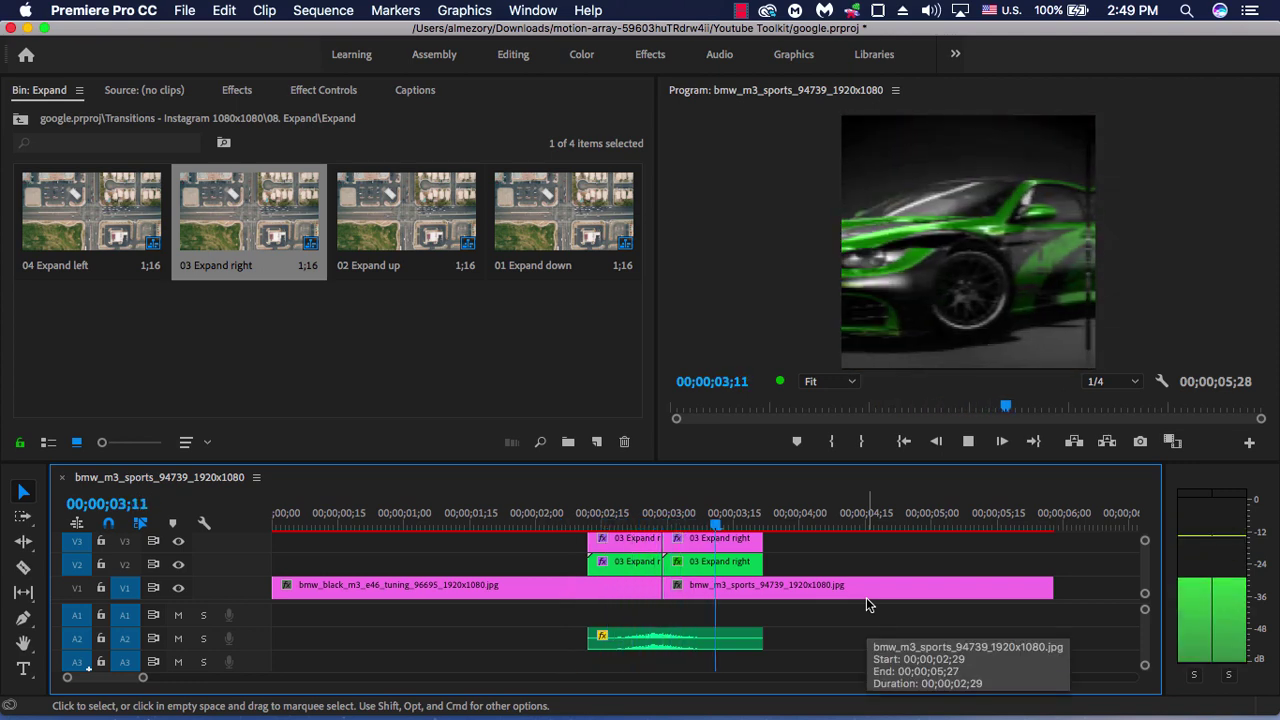
{"action": "key", "text": "space"}
{"action": "left_click", "coordinate": [492, 516]}
{"action": "key", "text": "space"}
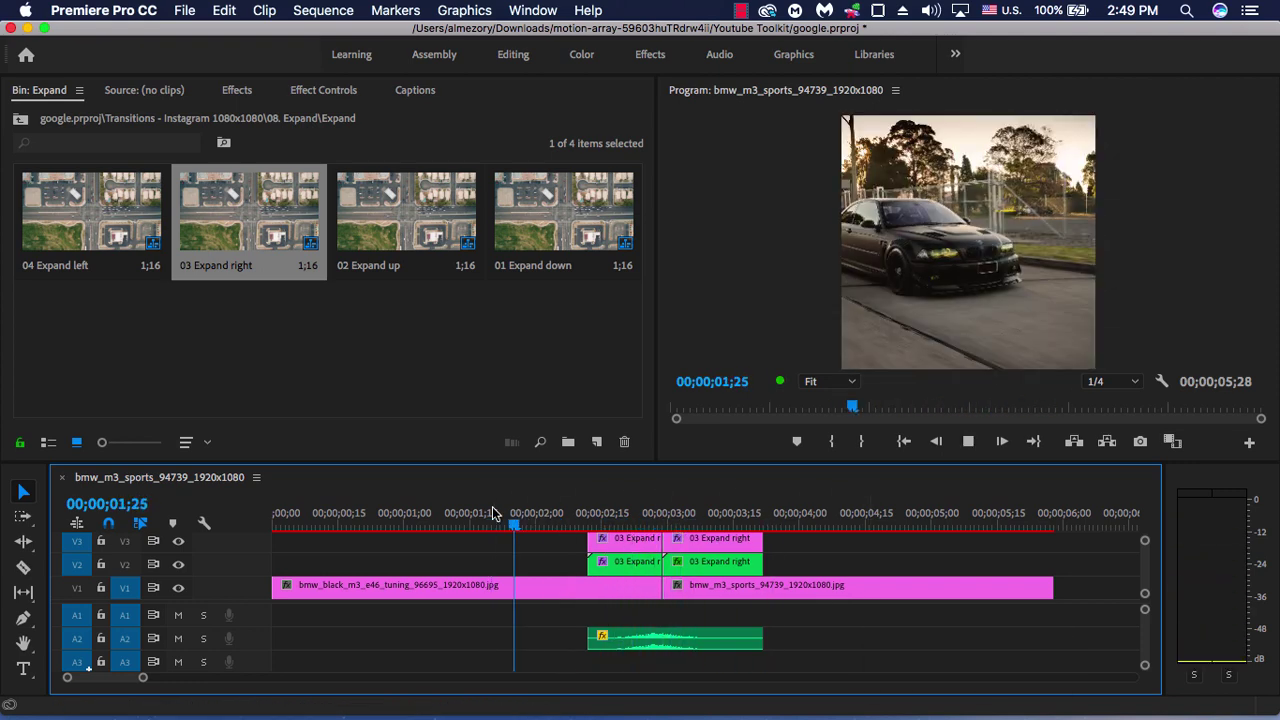
{"action": "key", "text": "space"}
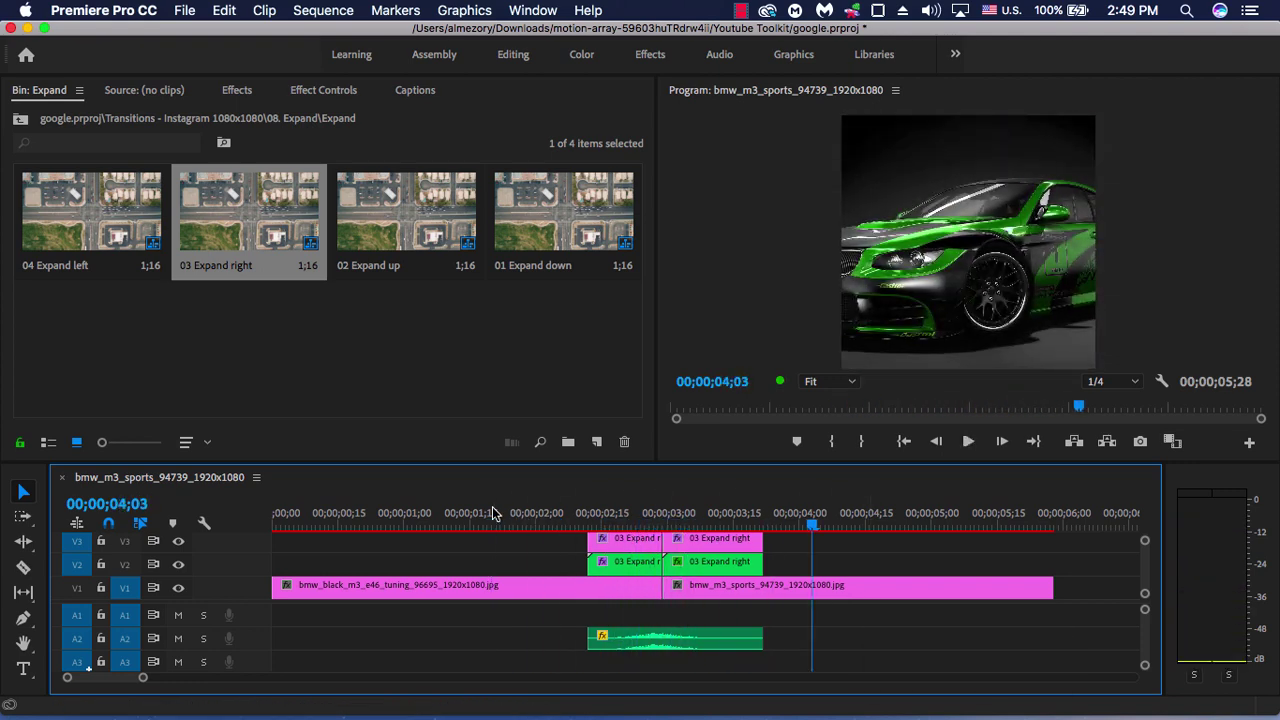